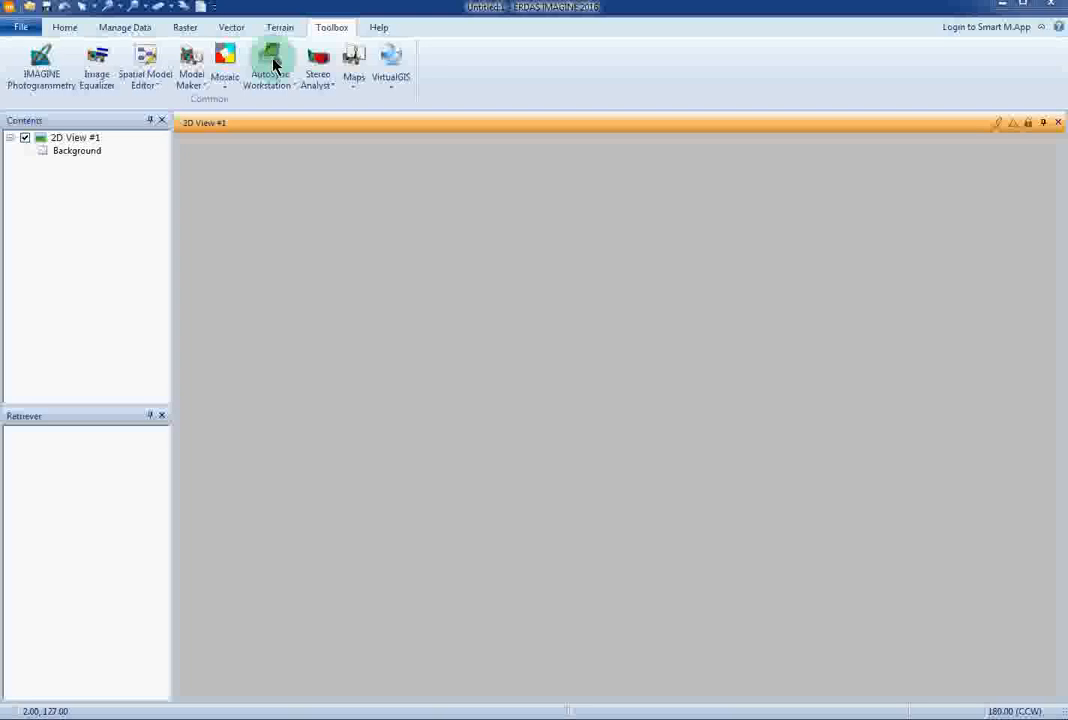
Step: Start a new AutoSync Workstation georeference project with the project file boomi in the Boomi_Async reference folder
click(273, 63)
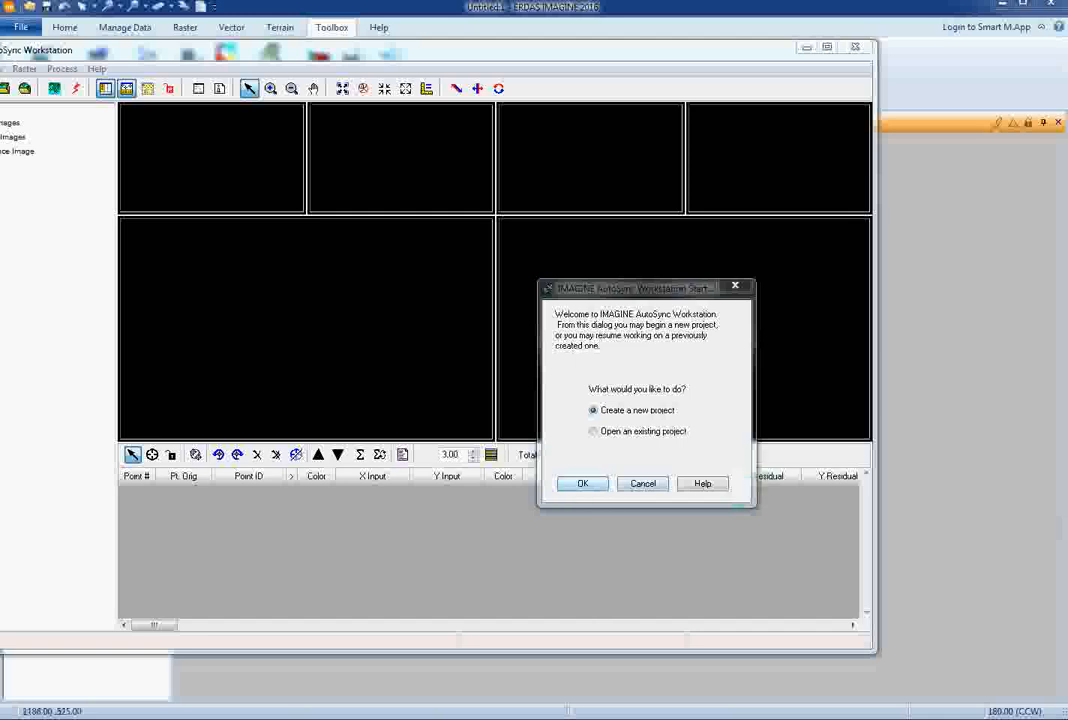
click(590, 485)
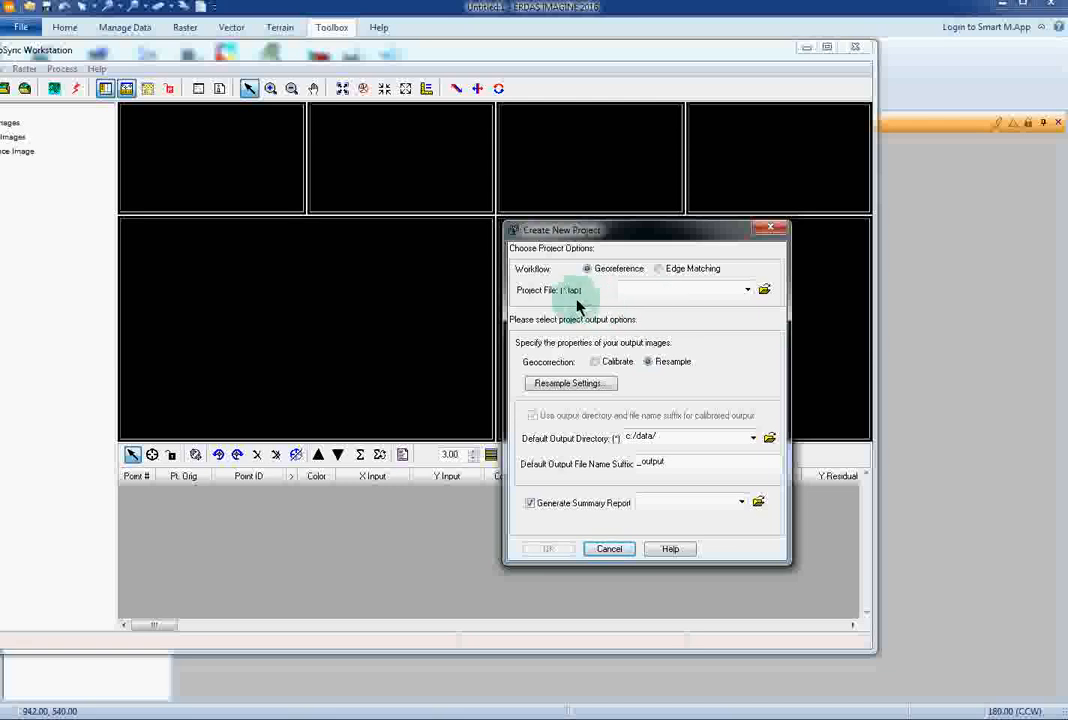
click(764, 290)
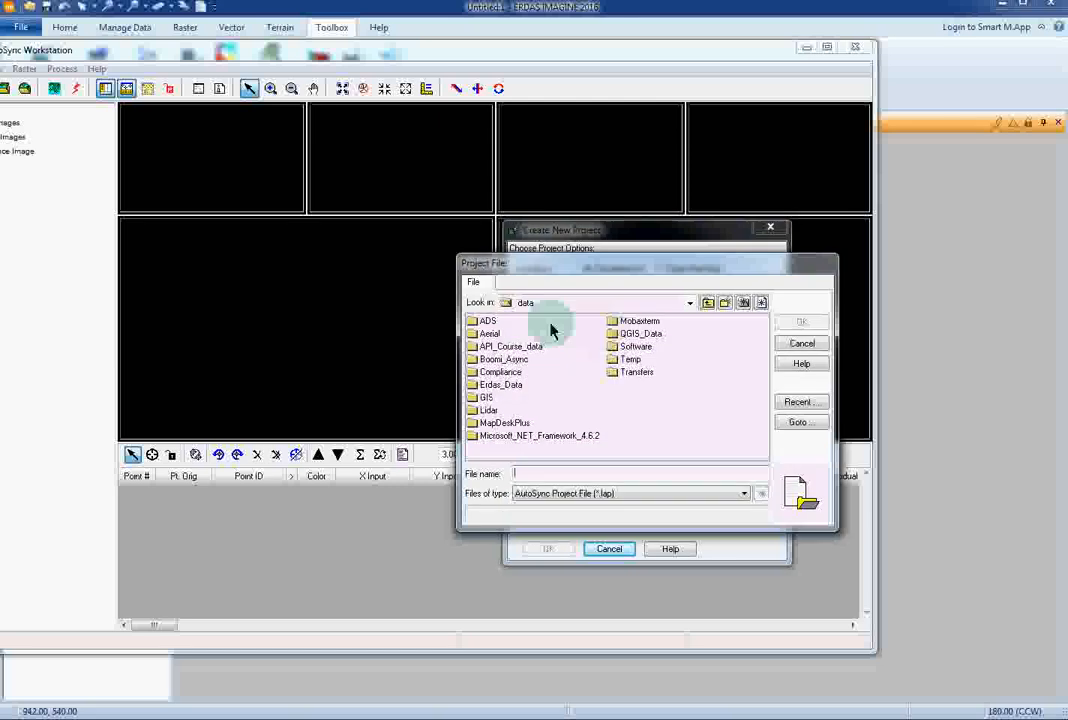
double_click(514, 362)
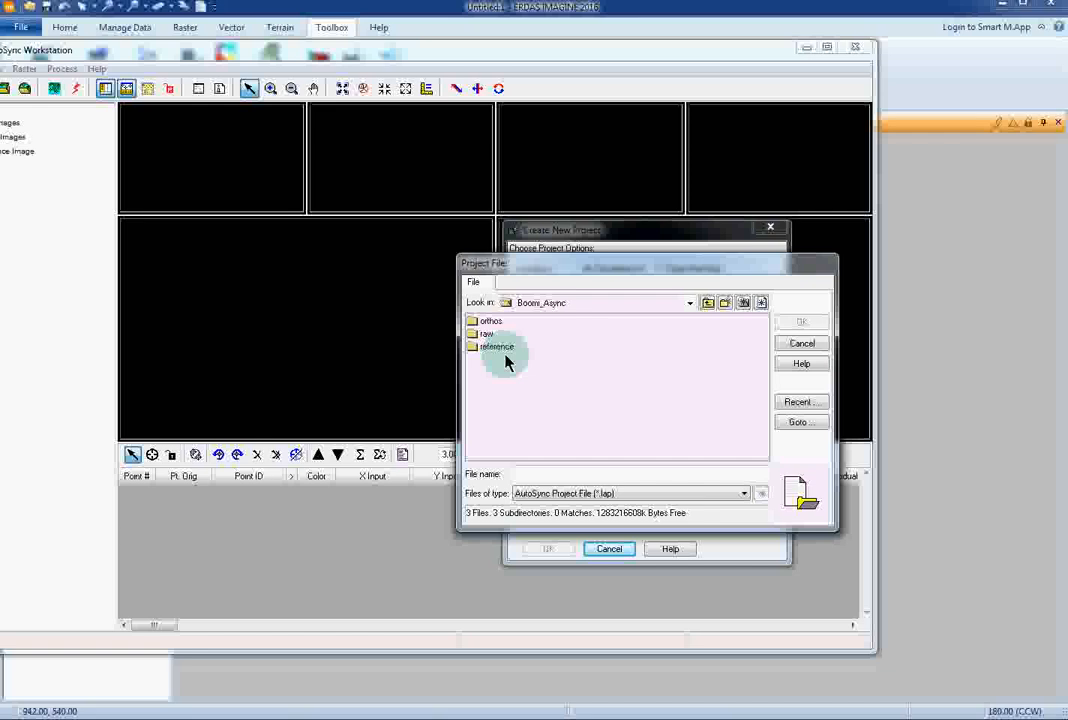
double_click(500, 349)
click(614, 476)
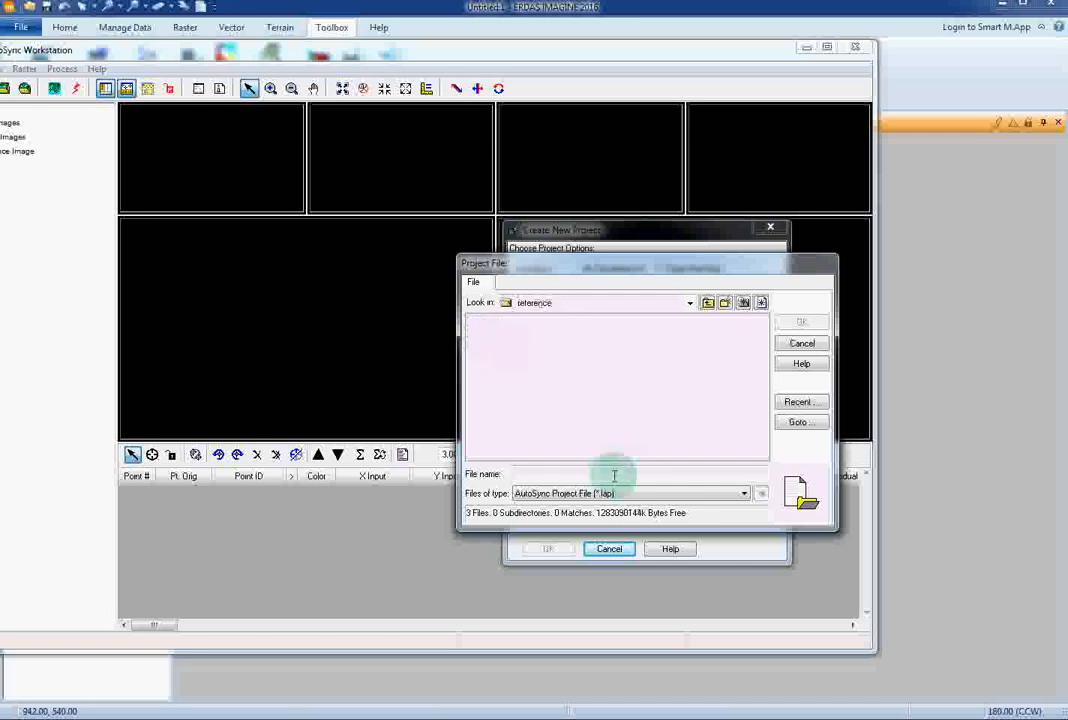
text(Boom)
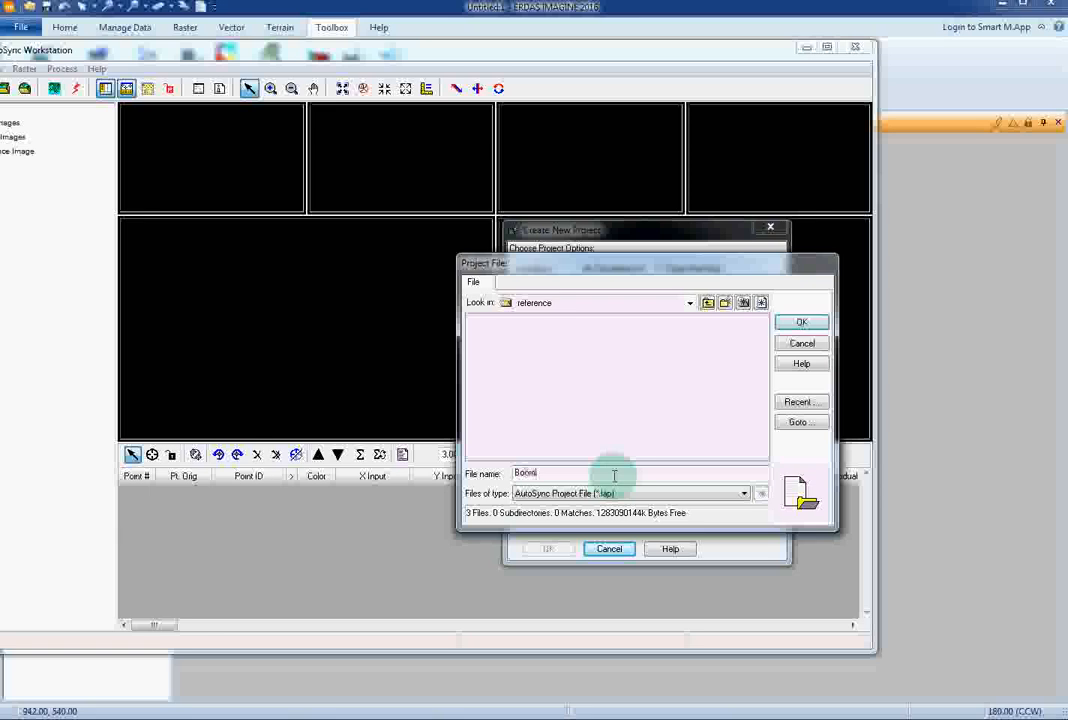
click(802, 323)
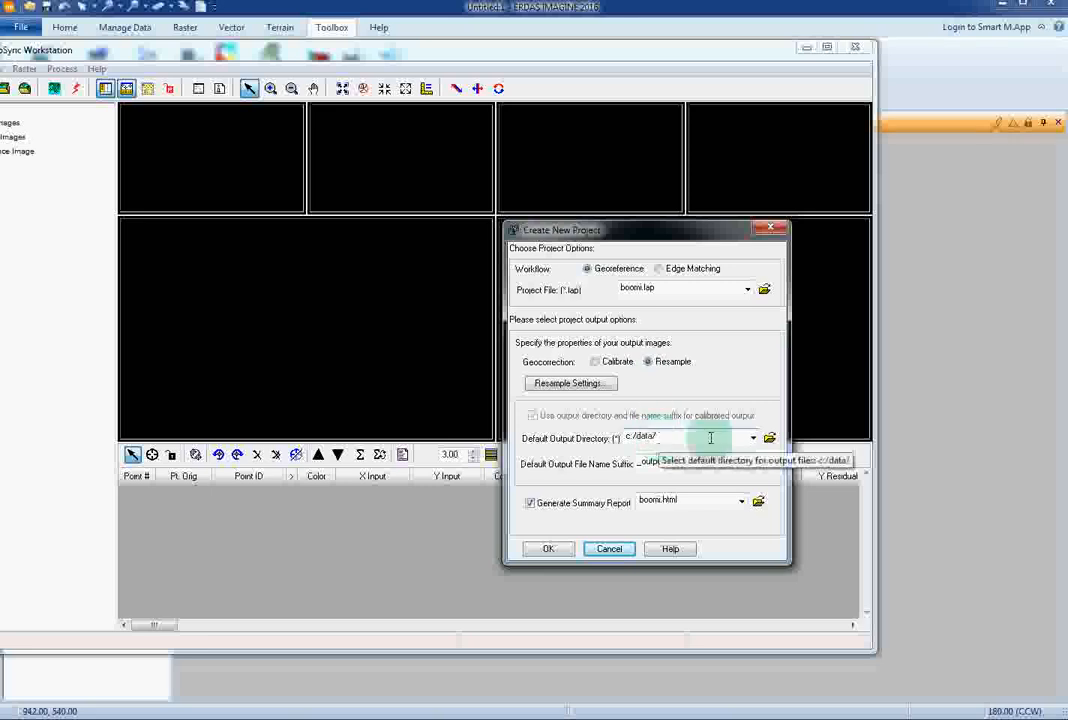
Step: Set the default output directory to c:/data/boomi_async/orthos/ and create the project
click(769, 438)
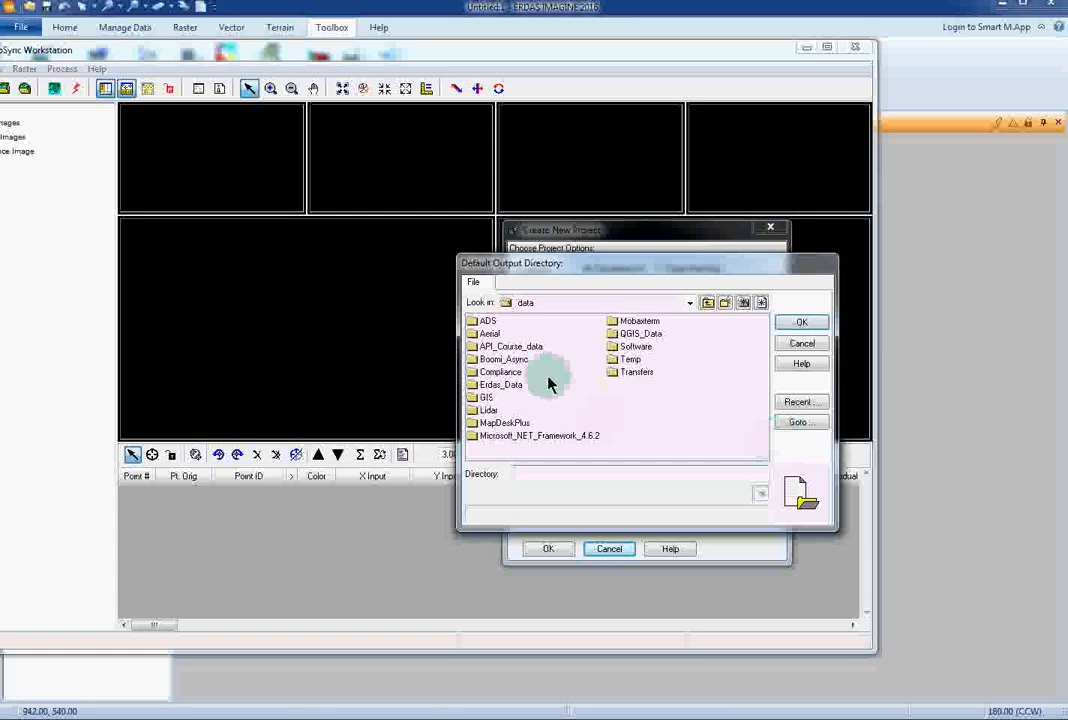
double_click(506, 359)
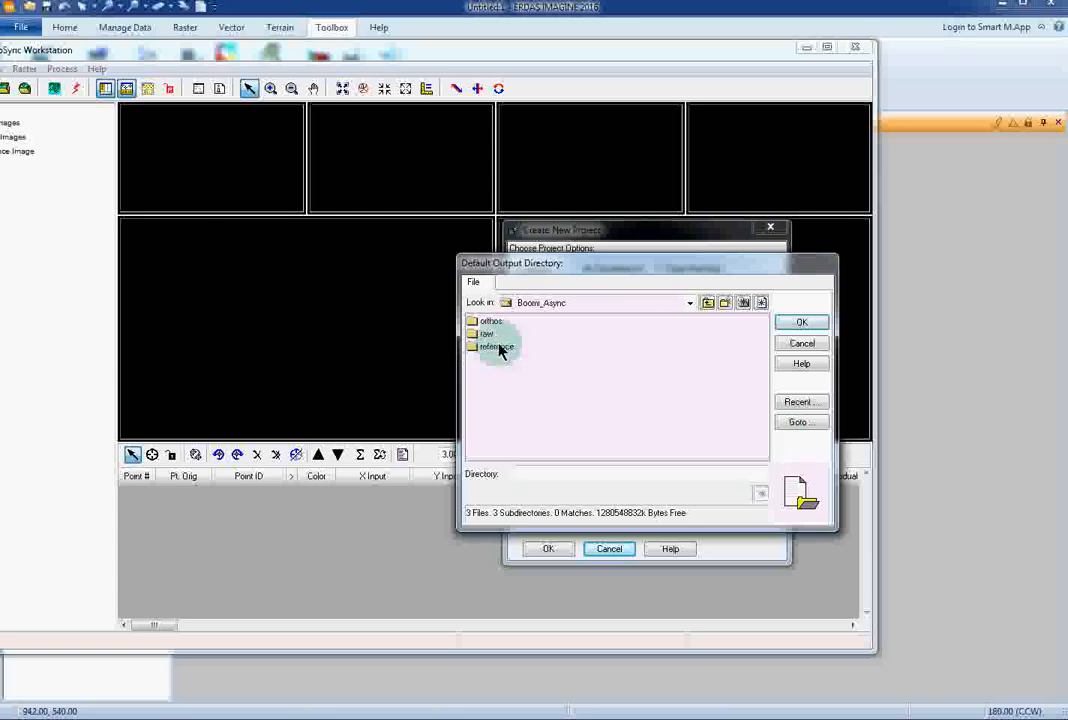
double_click(490, 322)
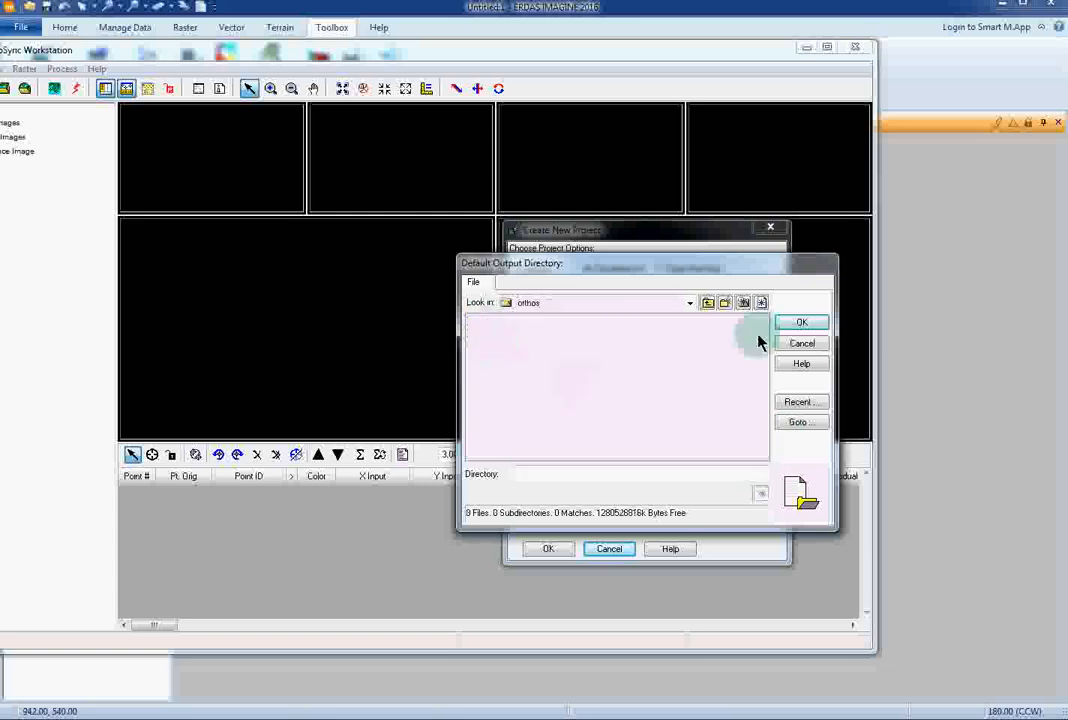
click(815, 325)
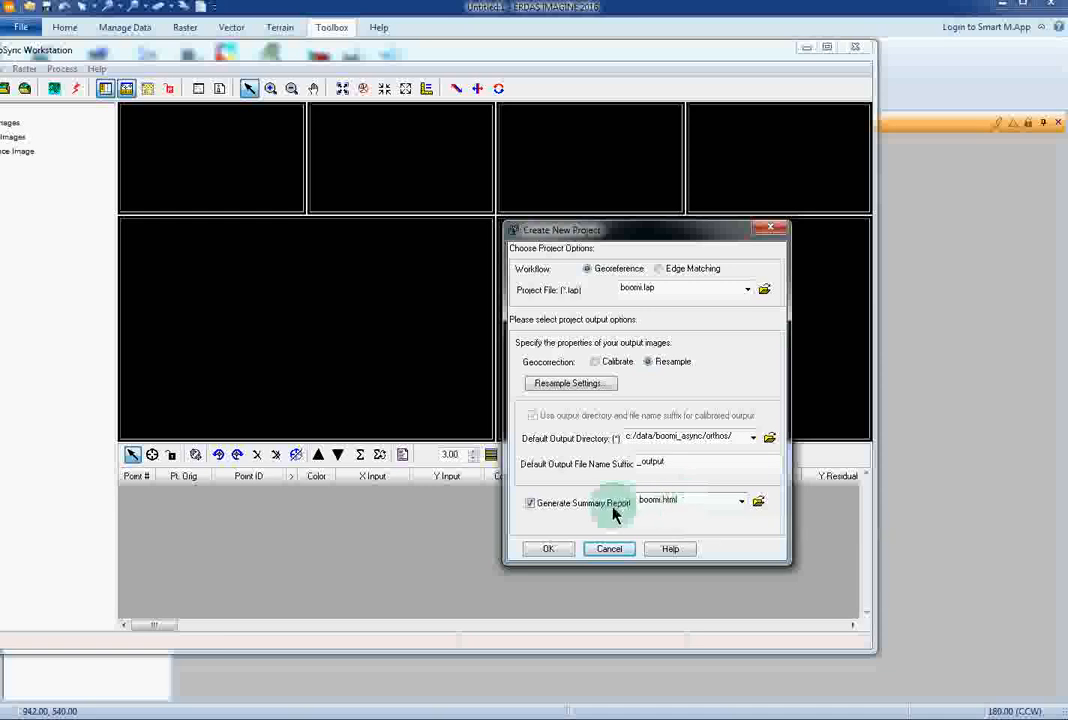
click(560, 549)
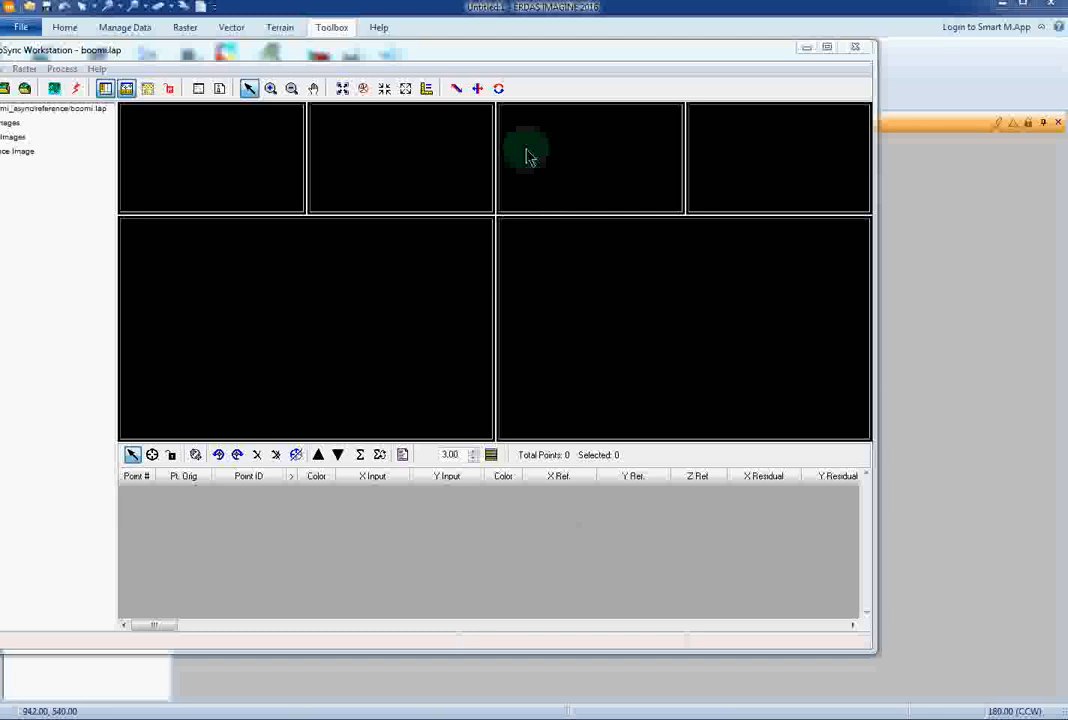
Step: Add 4870_05_063.jp2, 4870_05_064.jp2 and 4870_05_065.jp2 from the Boomi_Async raw folder as input images, listing all file-based raster formats
drag(528, 62, 668, 65)
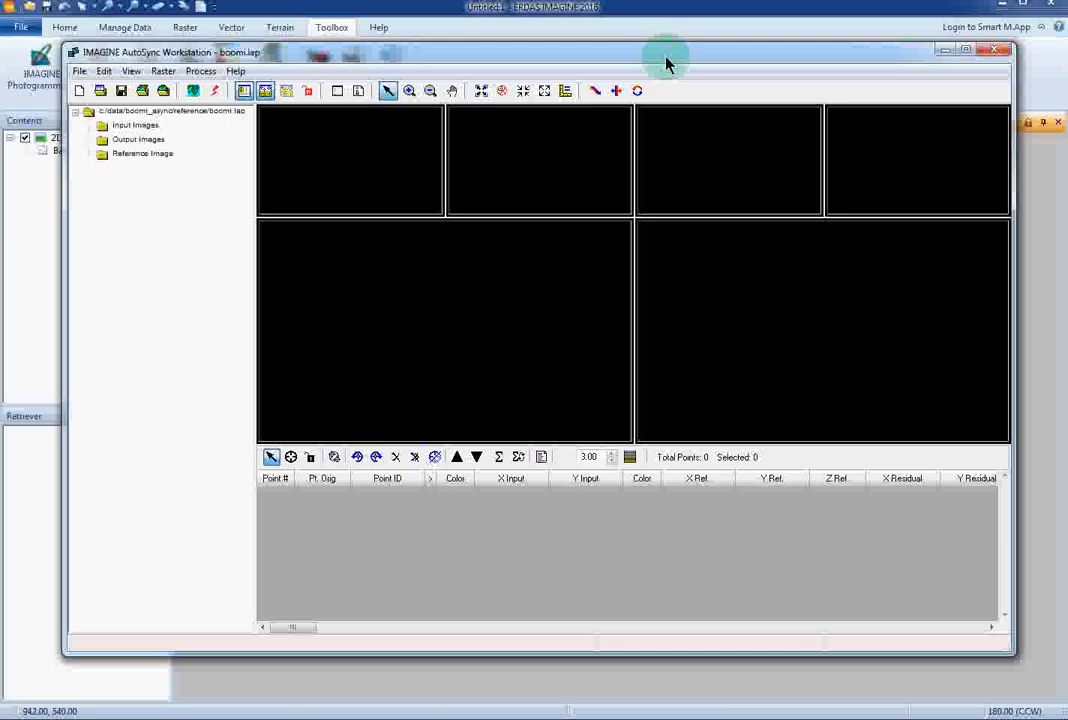
right_click(148, 130)
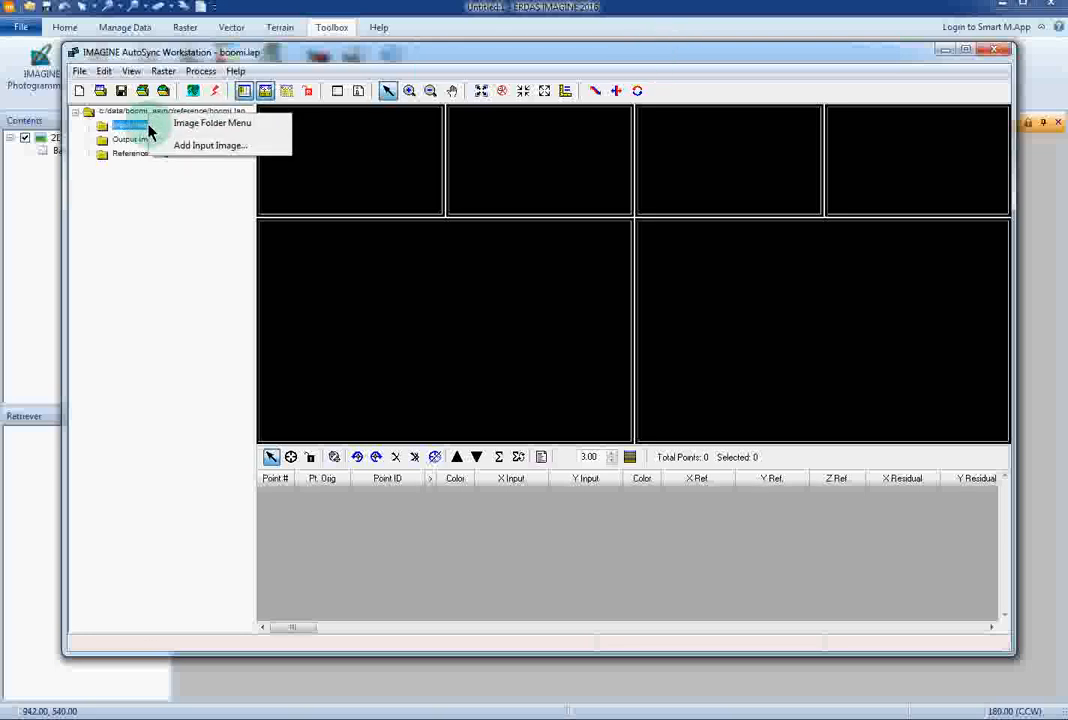
click(191, 145)
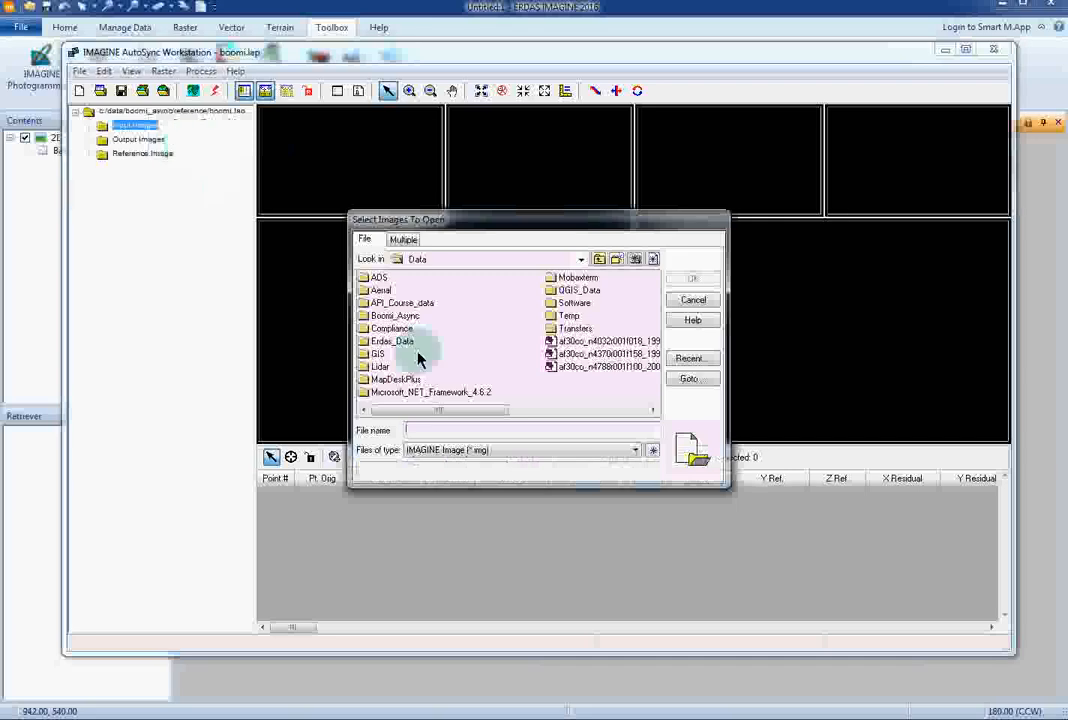
double_click(390, 315)
double_click(378, 291)
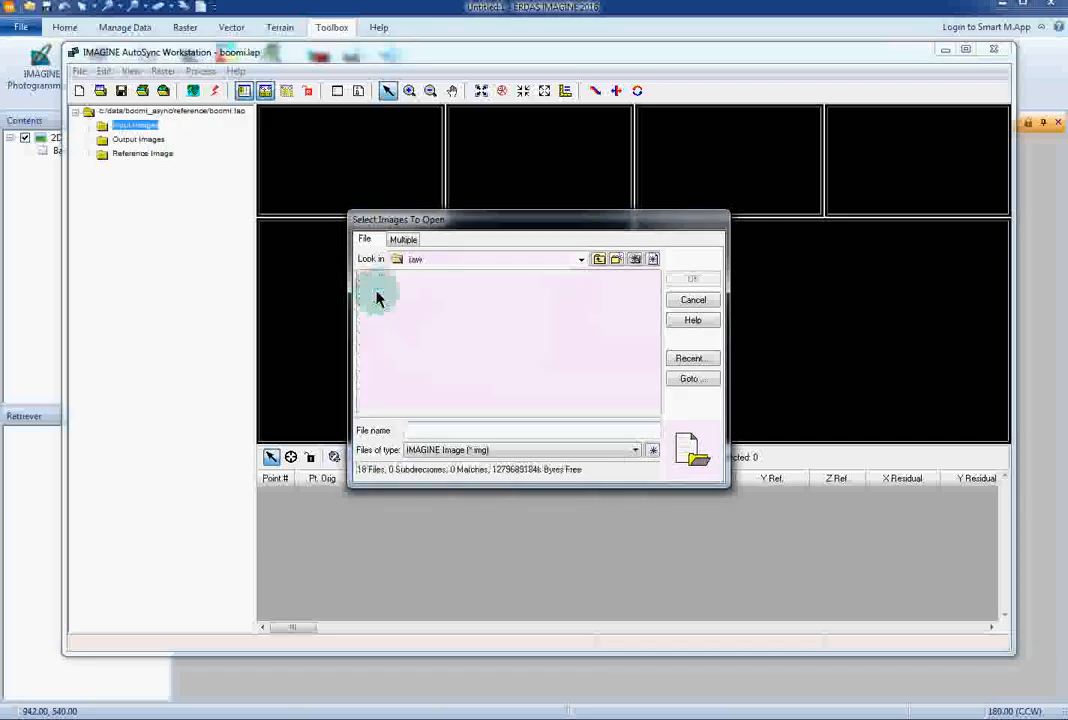
click(634, 451)
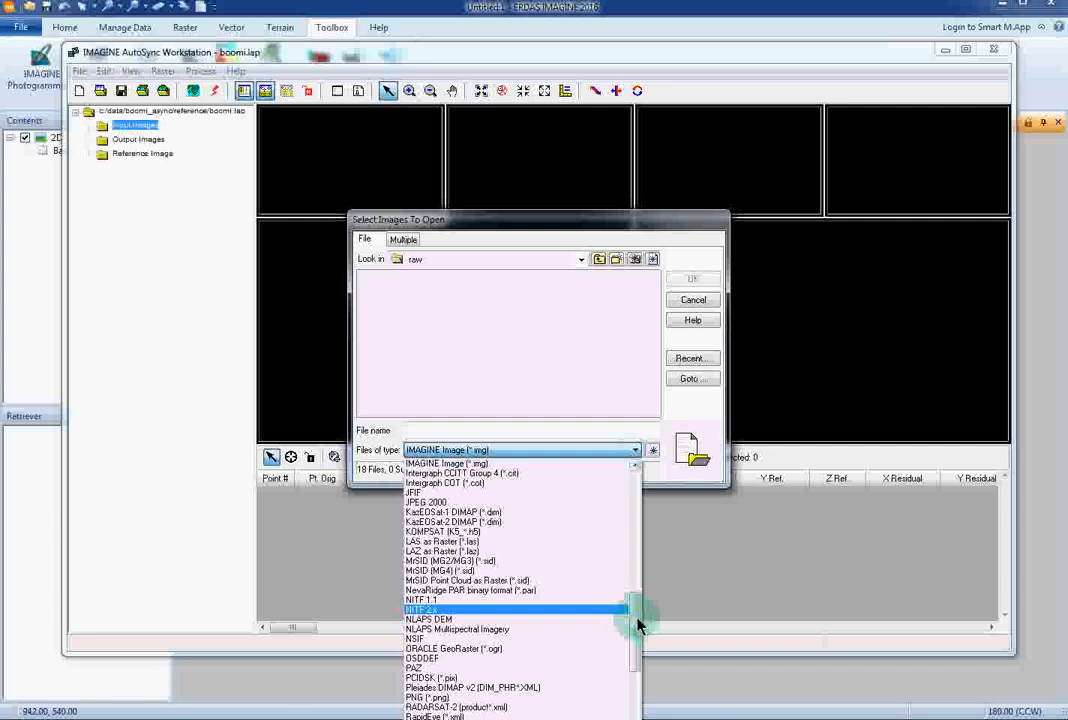
drag(638, 626, 639, 489)
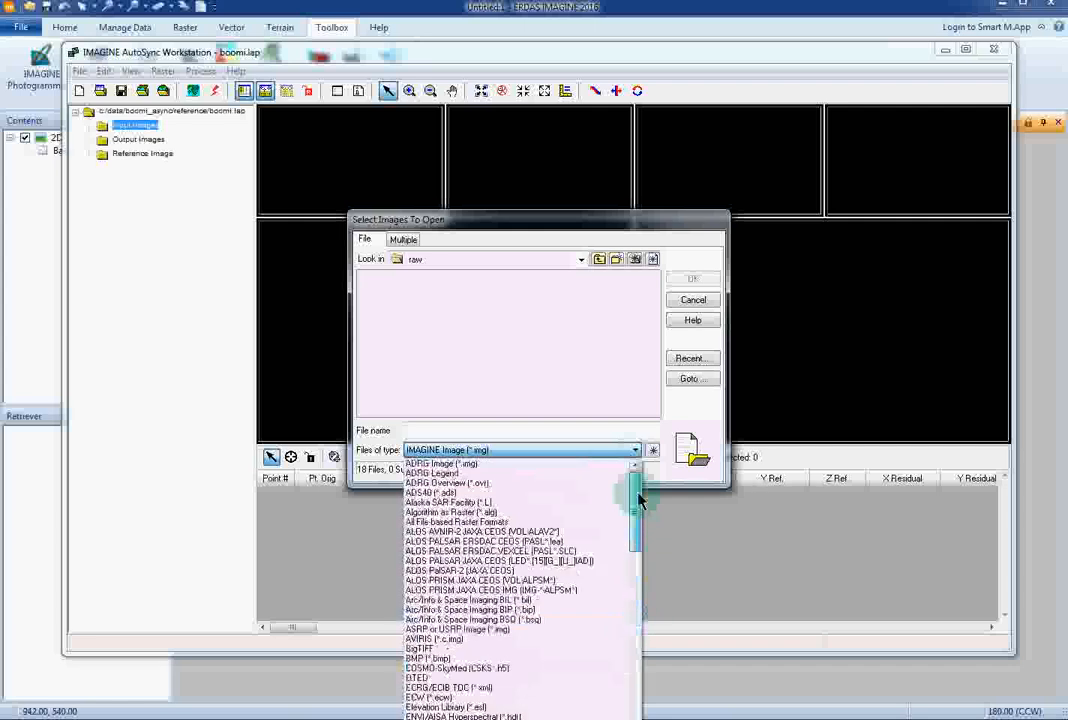
click(514, 522)
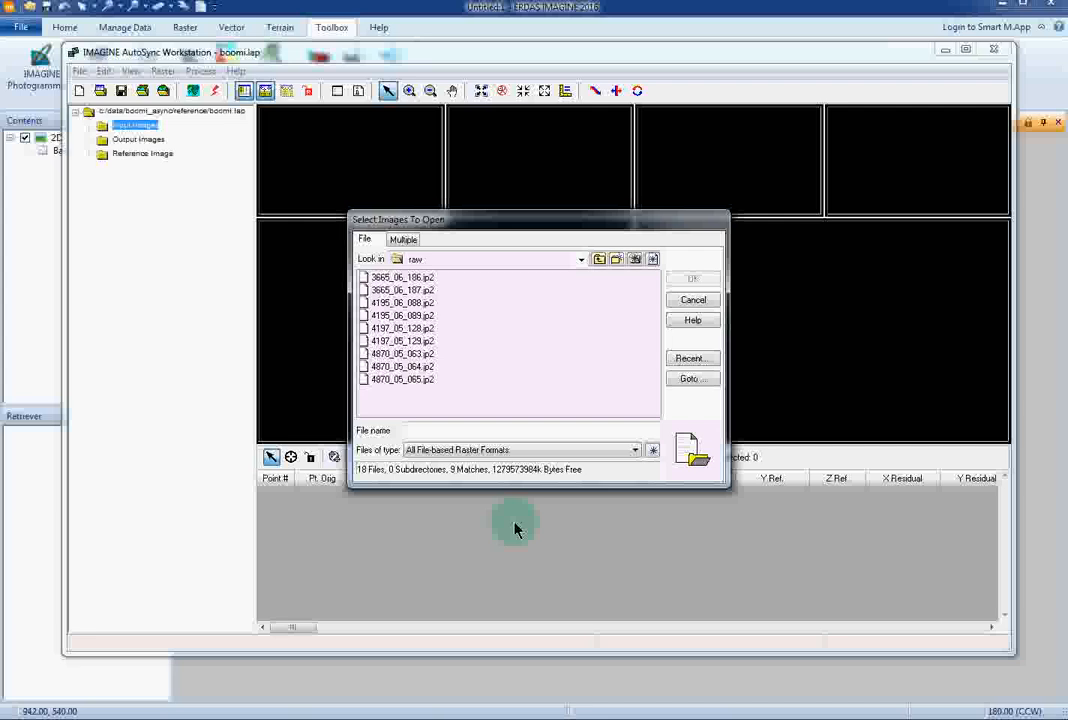
click(396, 355)
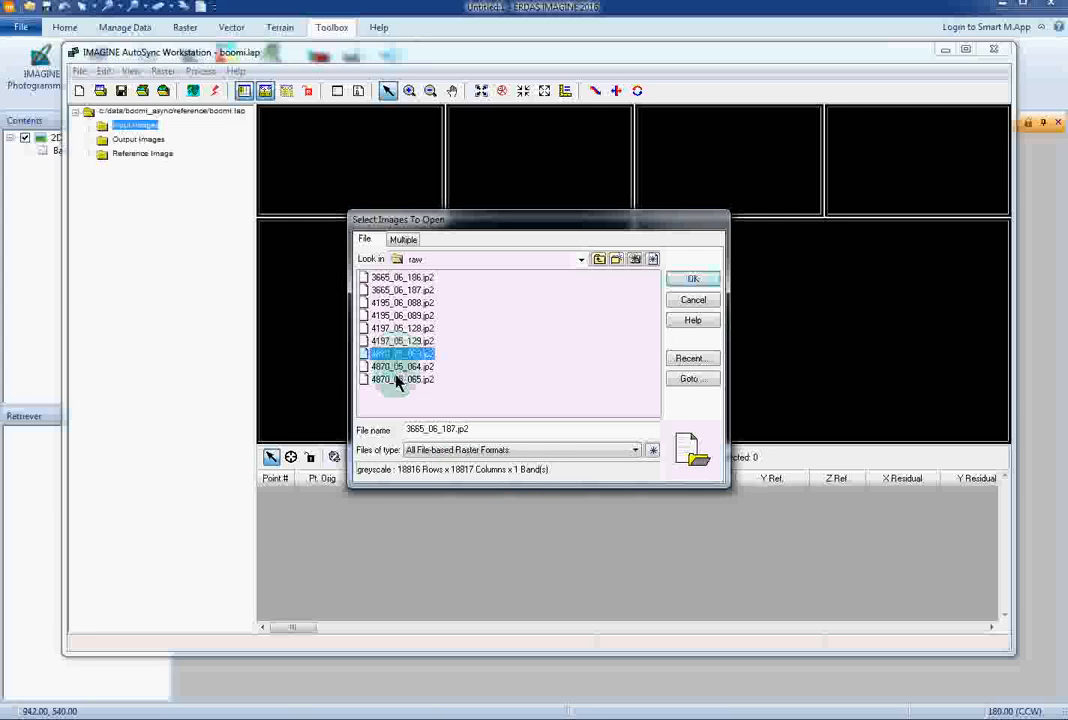
ctrl+click(398, 356)
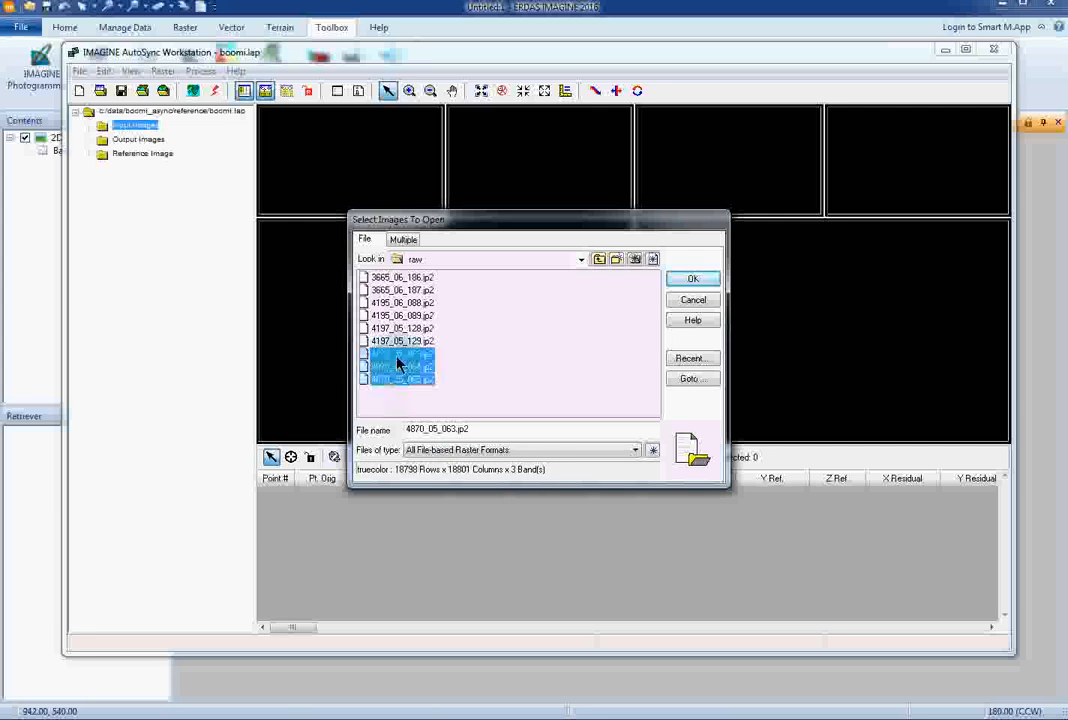
click(686, 282)
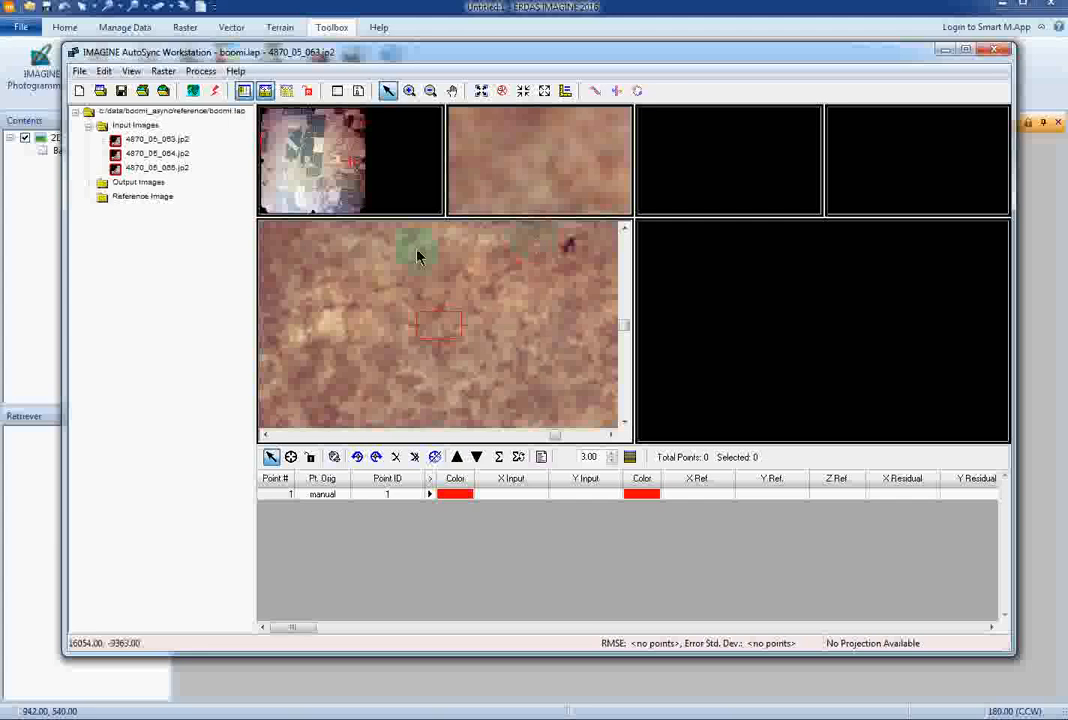
Step: Set the ad4050_8840_20110722 ECW file from the Boomi_Async reference folder as the reference image
right_click(145, 197)
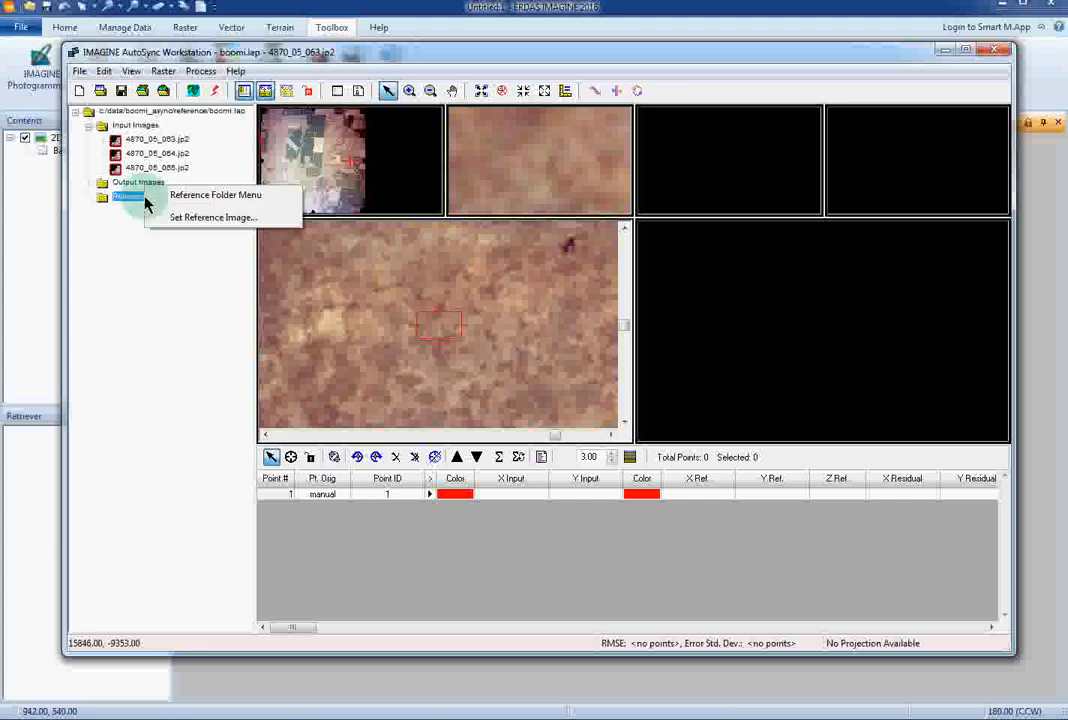
click(175, 218)
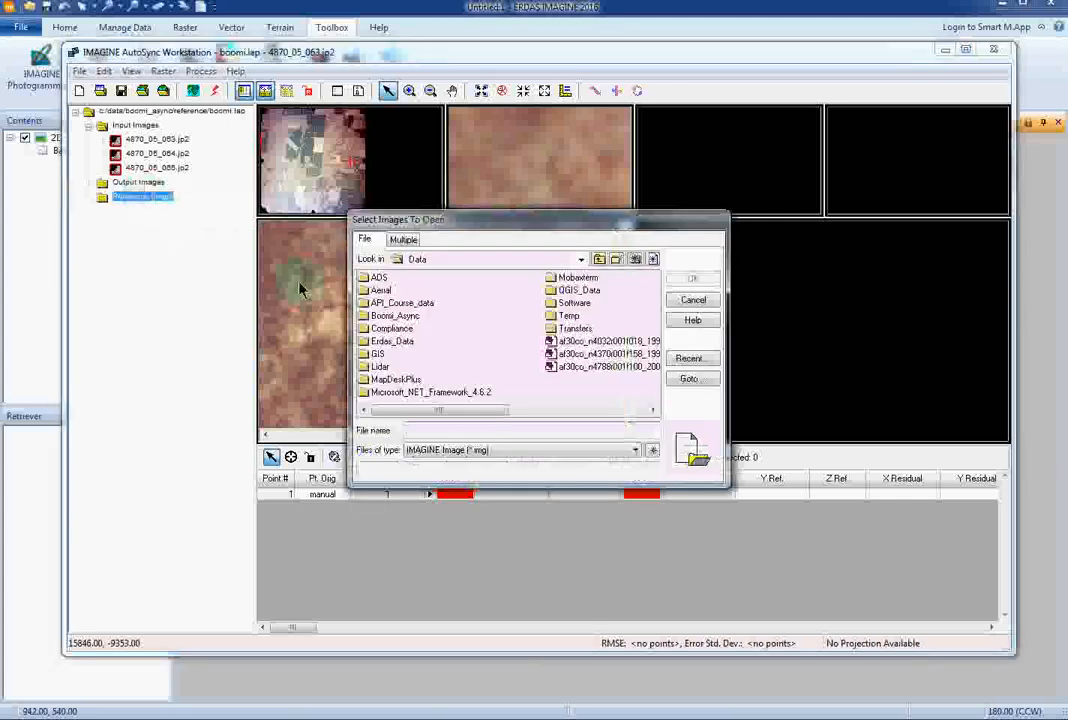
double_click(400, 316)
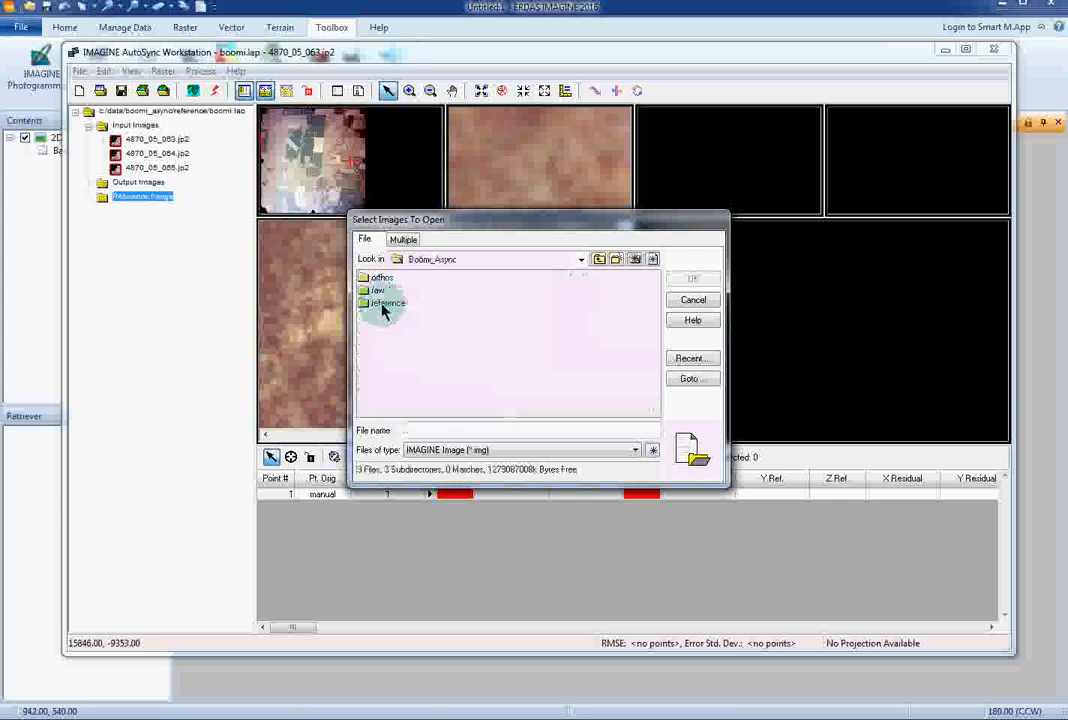
double_click(378, 304)
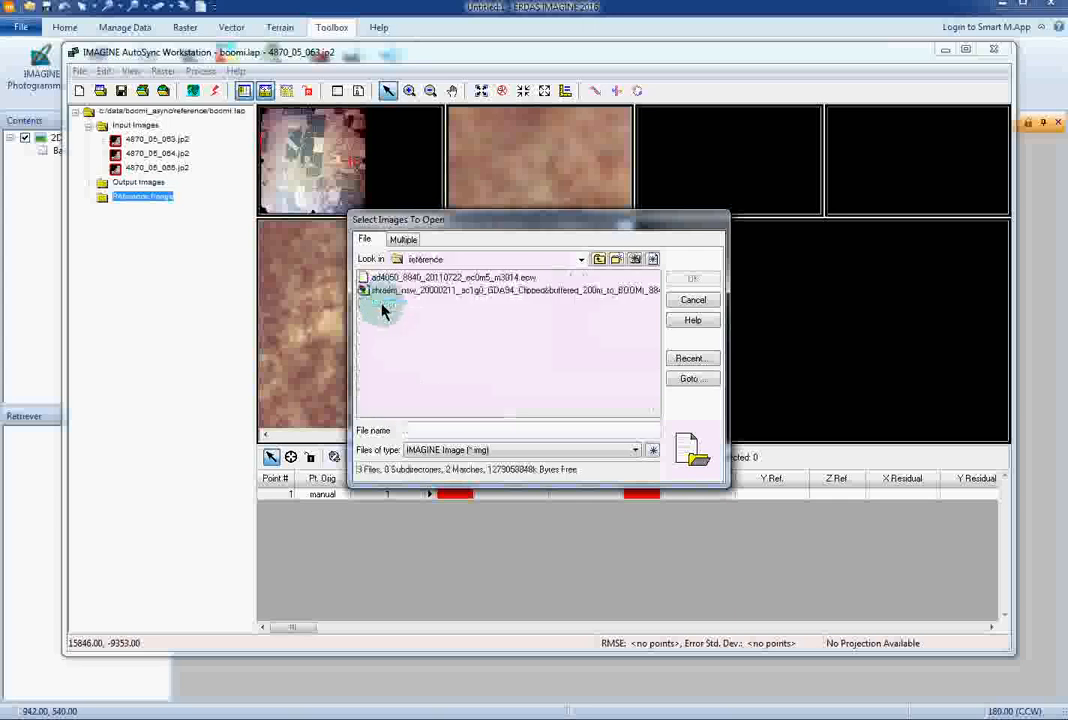
click(450, 280)
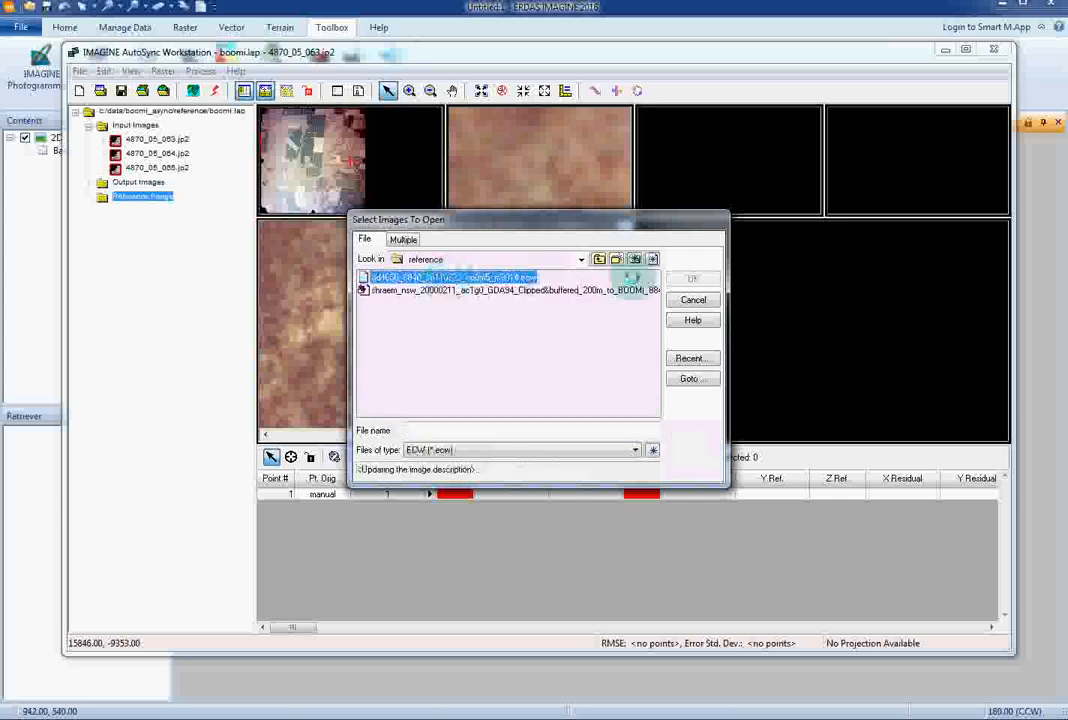
click(702, 283)
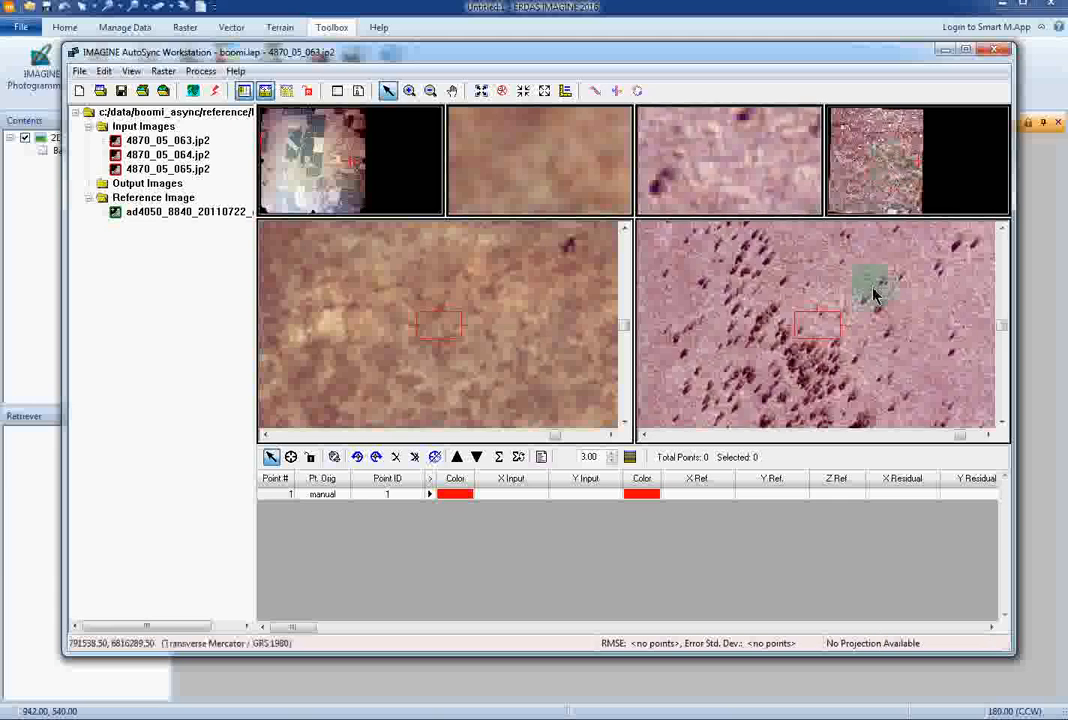
Step: Widen the area of the reference image shown in its main view
click(910, 166)
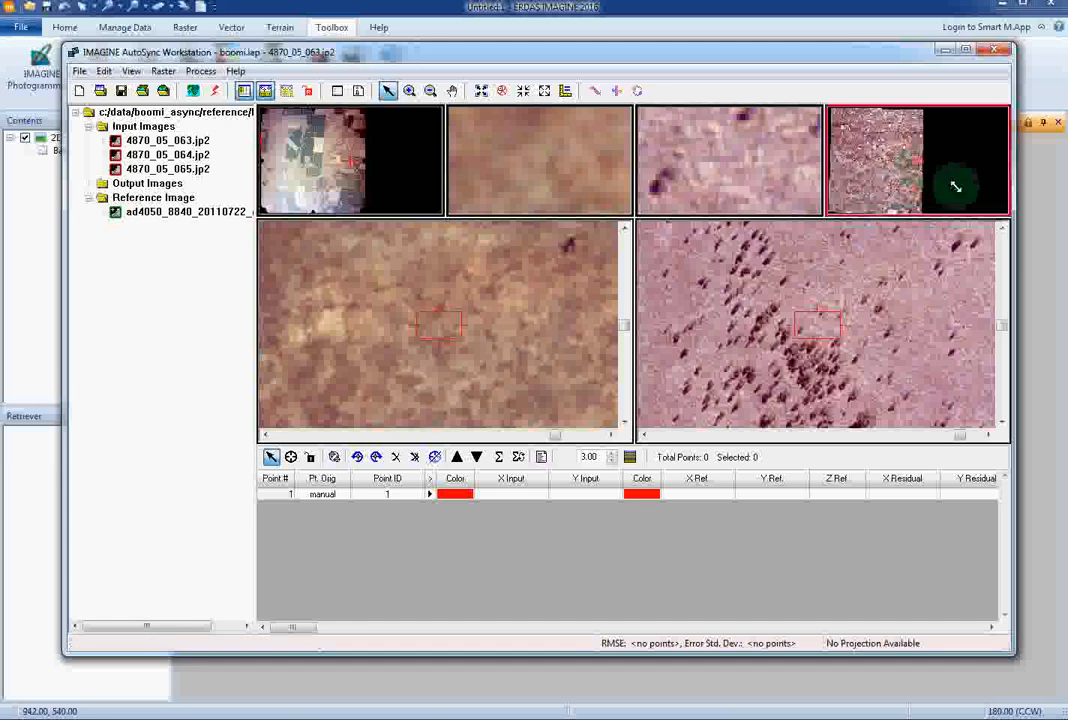
drag(956, 187, 944, 202)
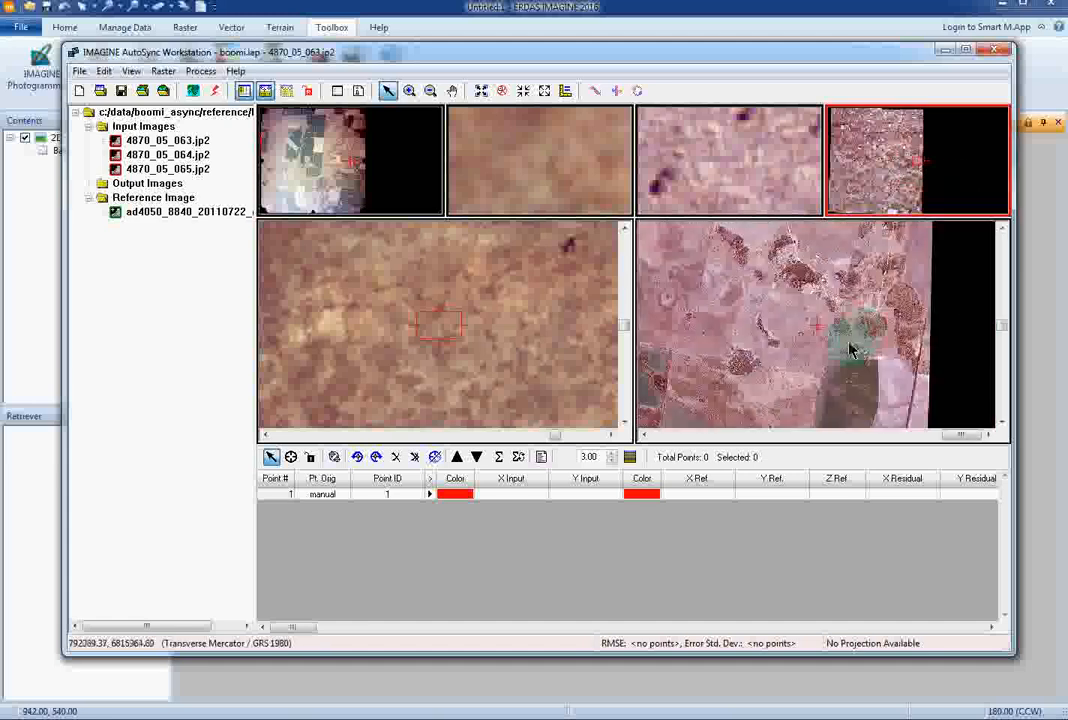
click(826, 328)
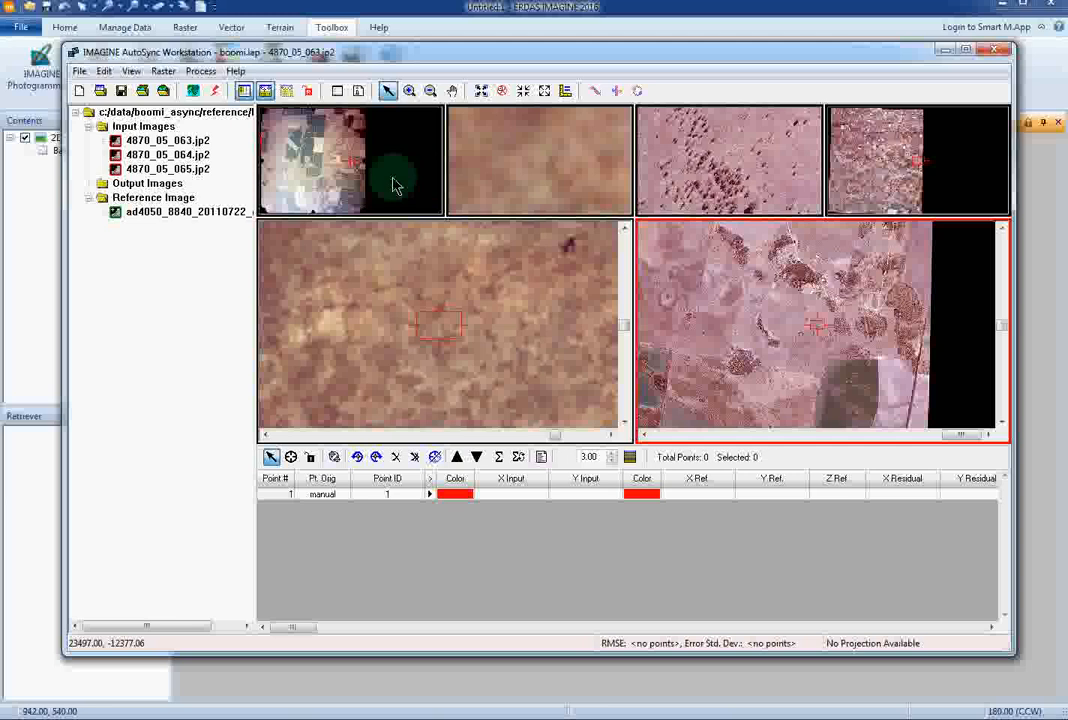
Step: Open the project properties and set the geometric model's DTM source to DTM File
click(200, 71)
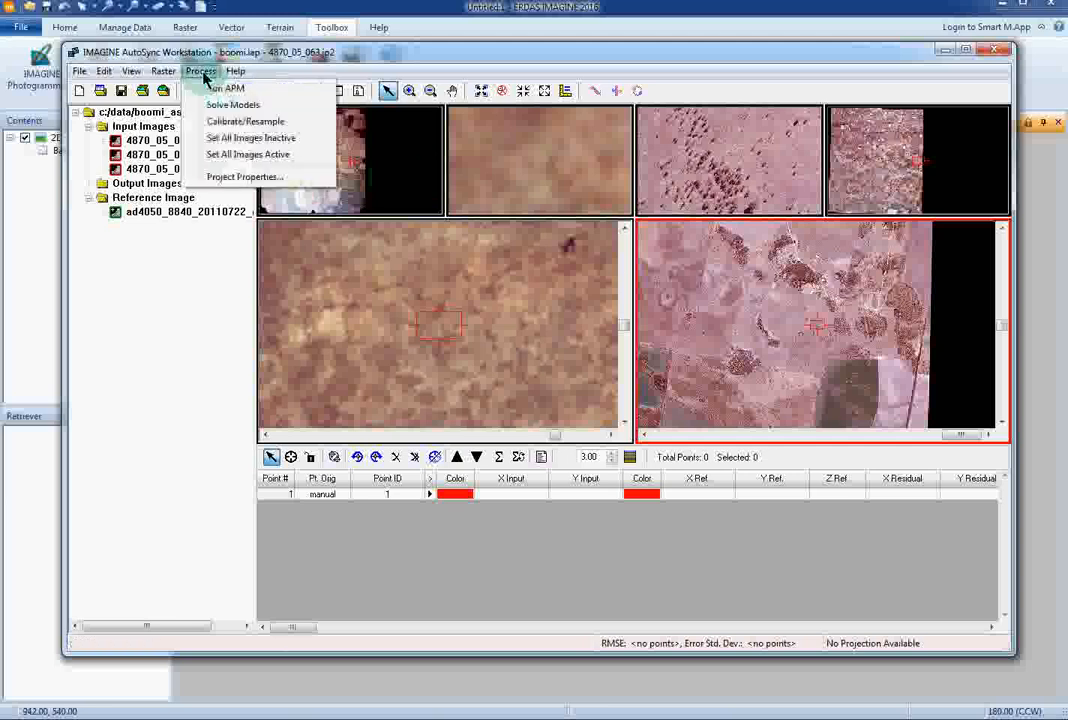
click(236, 177)
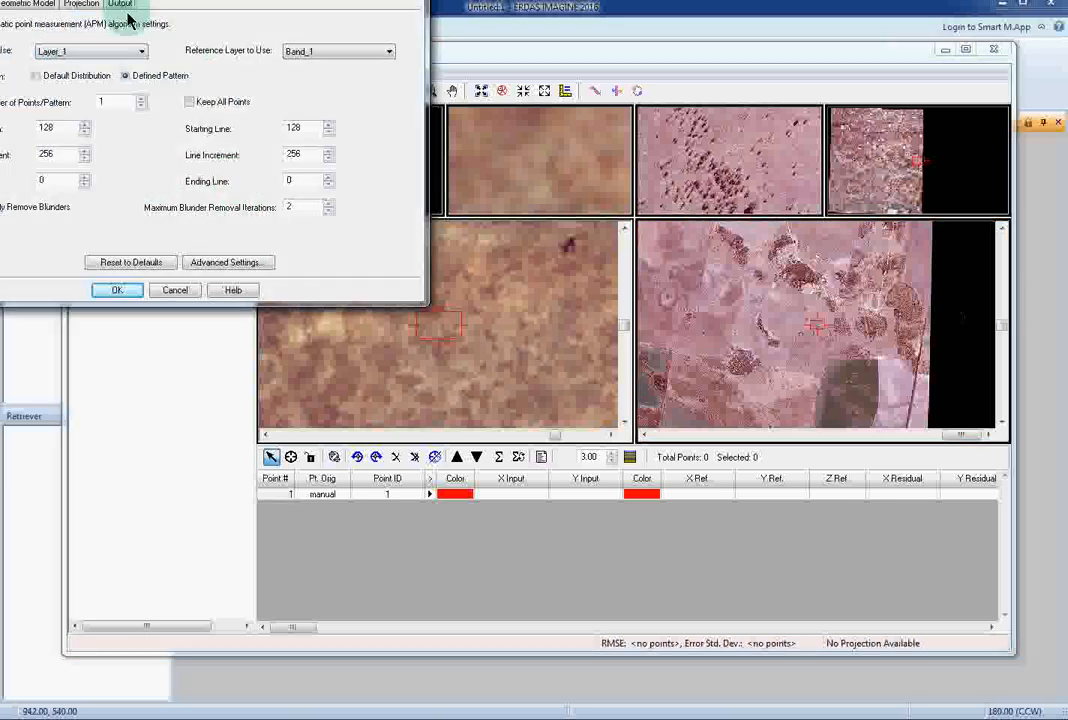
drag(163, 2, 428, 61)
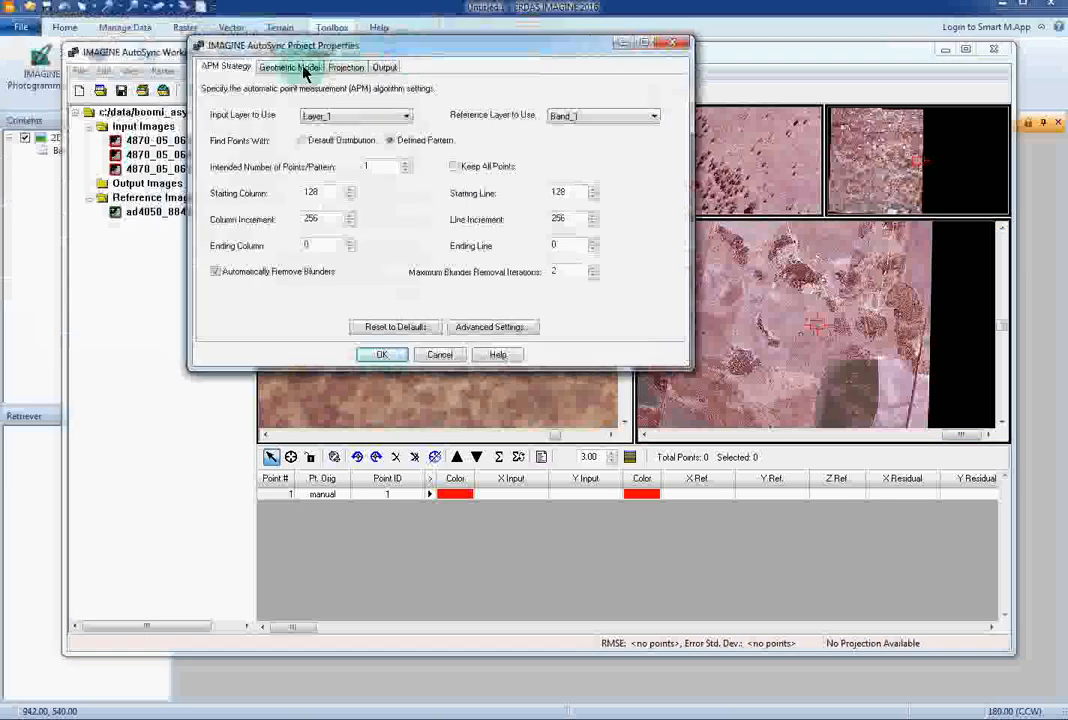
click(305, 68)
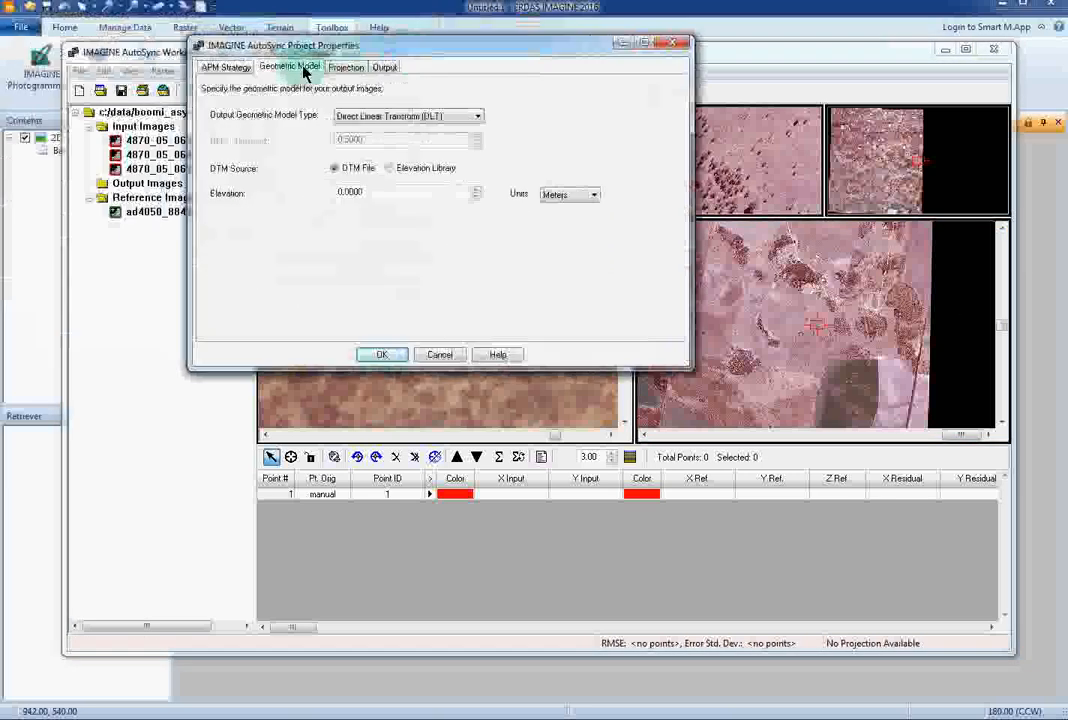
click(389, 169)
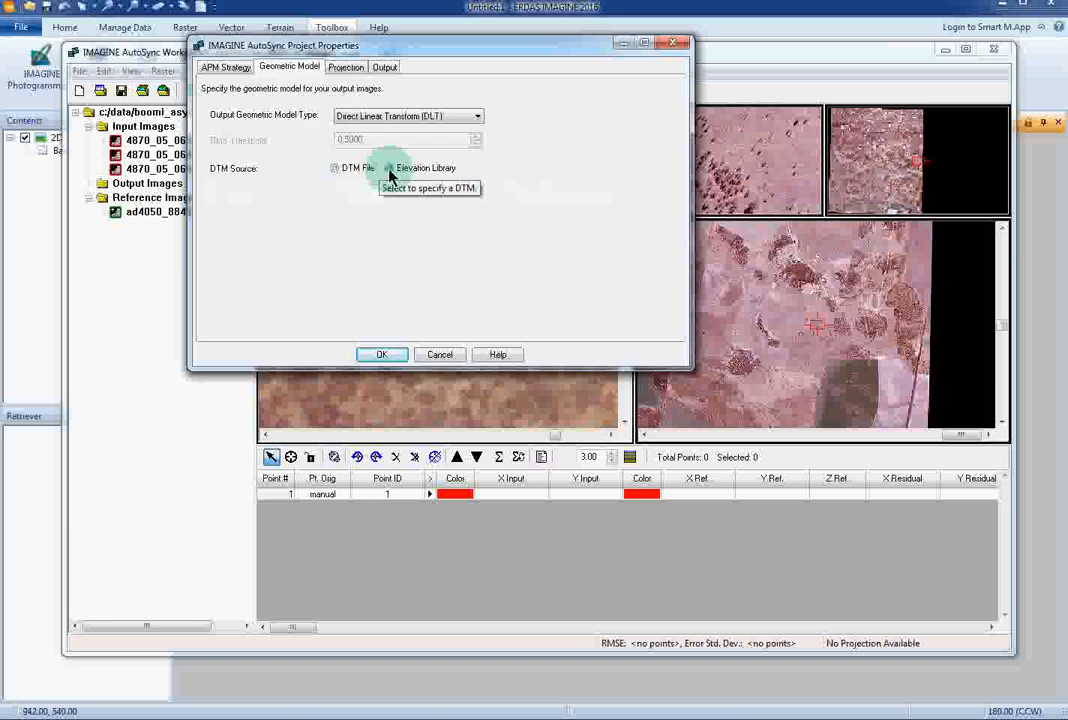
click(336, 170)
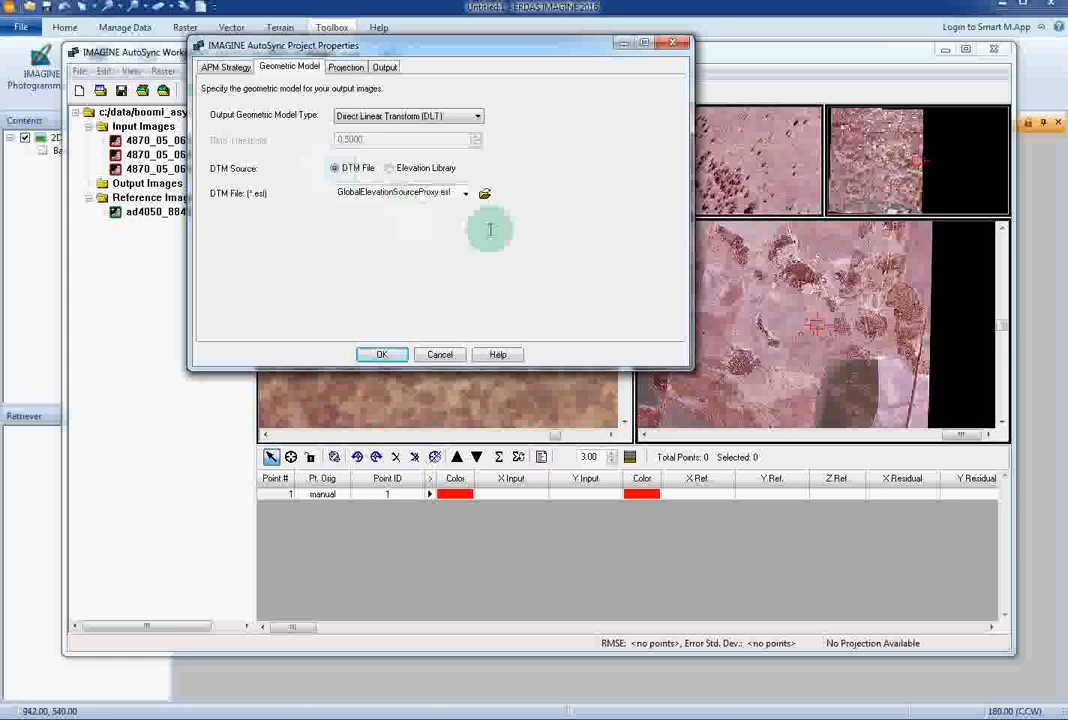
Step: Browse for the DTM file in the reference folder of C:/Data/Boomi_Async
click(486, 198)
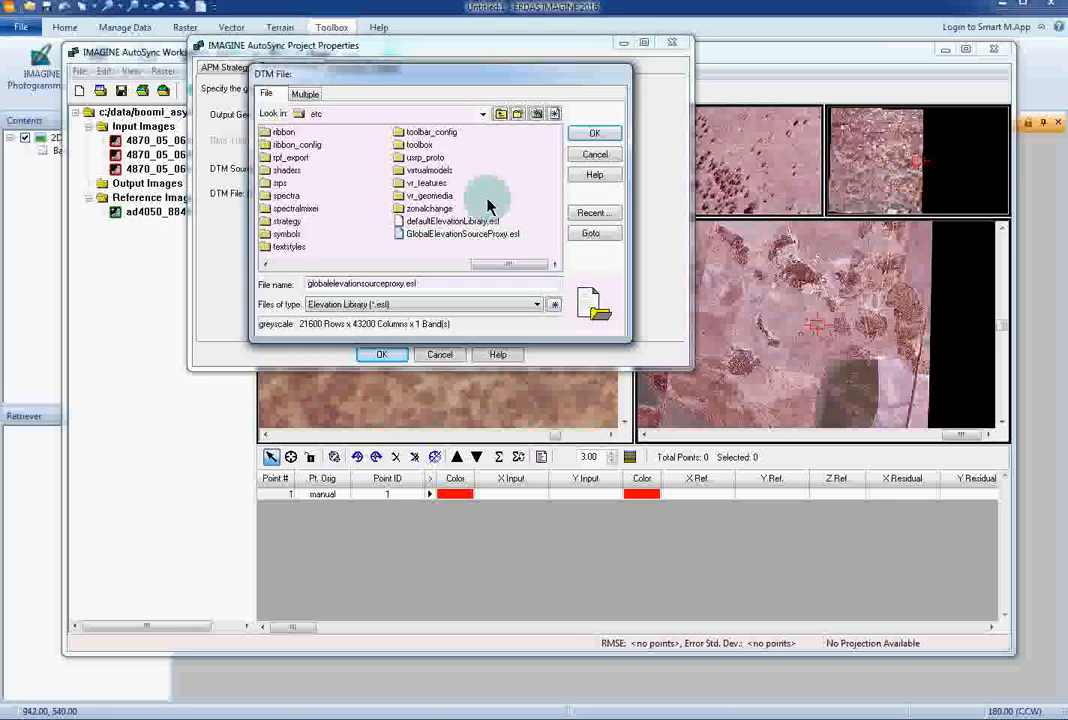
click(483, 114)
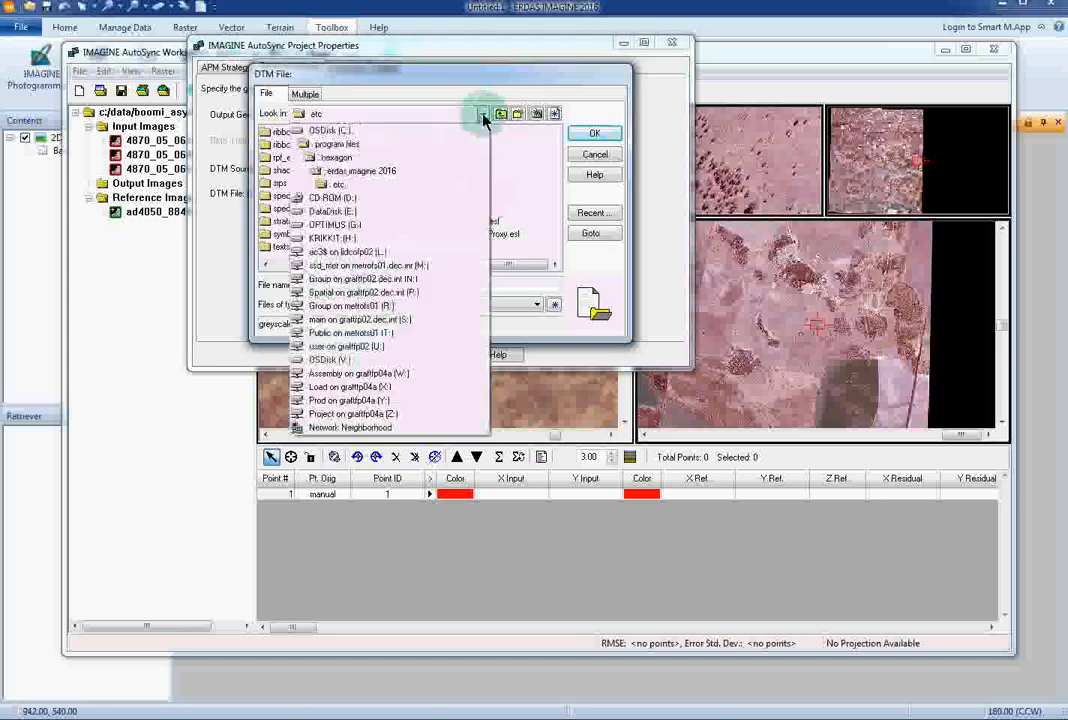
click(333, 131)
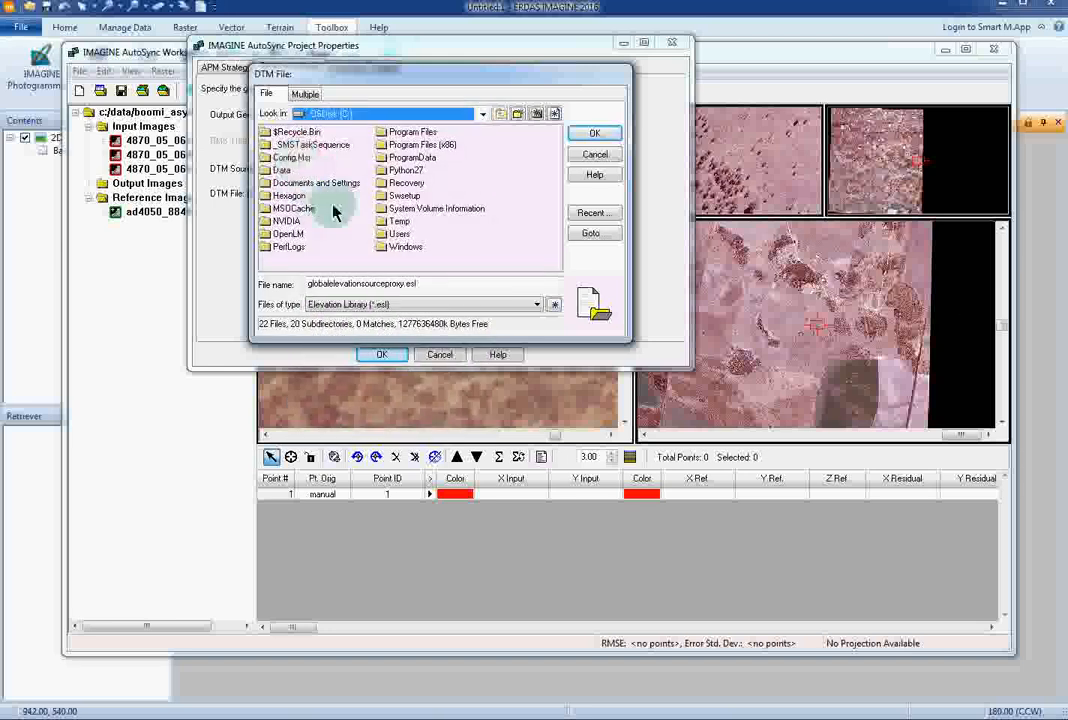
double_click(282, 170)
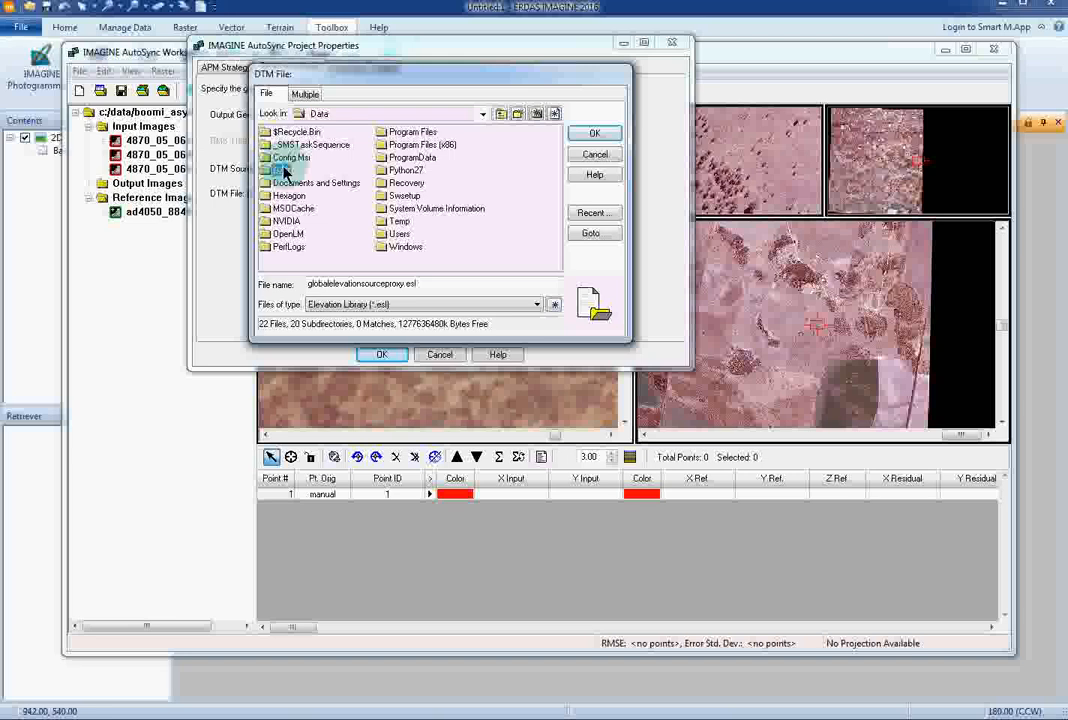
double_click(288, 172)
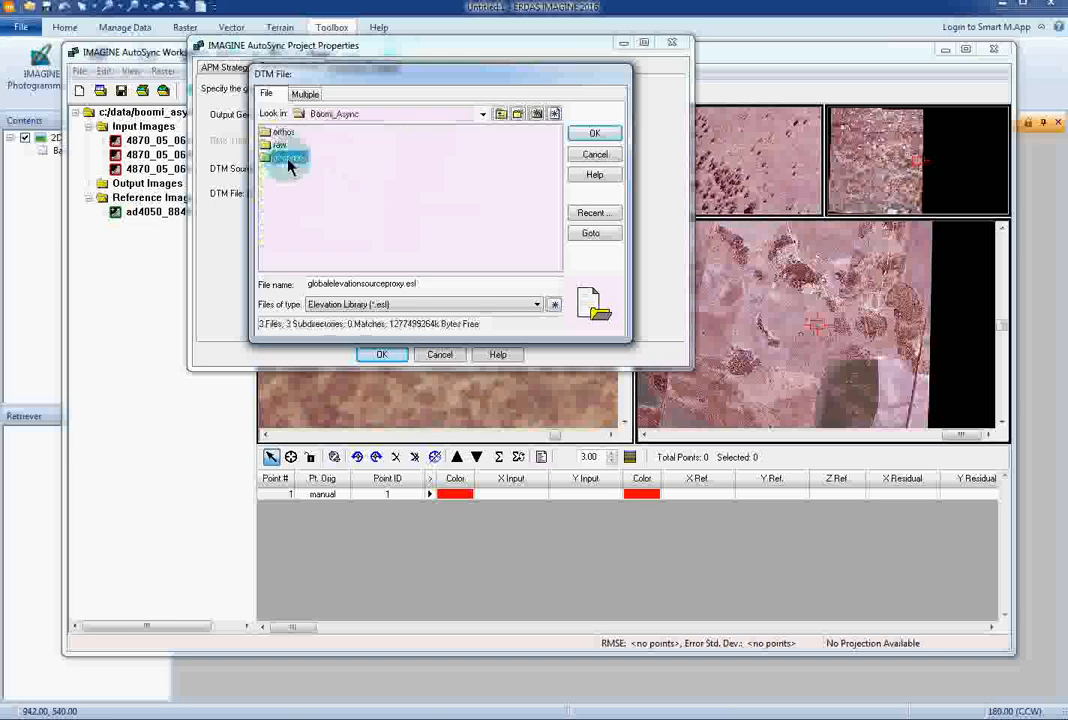
double_click(283, 145)
Step: List all file-based raster formats and use the shraem_nsw_20000211_ac1g0_GDA94 raster as DTM file, continuing with undefined elevation information
click(537, 305)
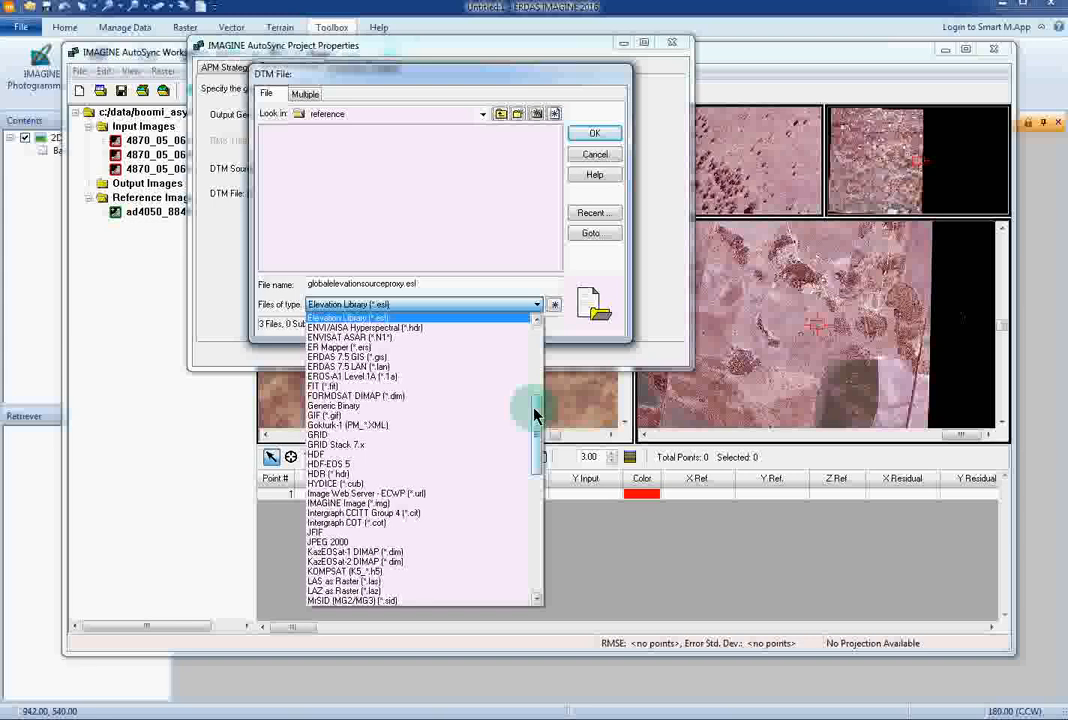
drag(536, 410, 536, 322)
click(445, 380)
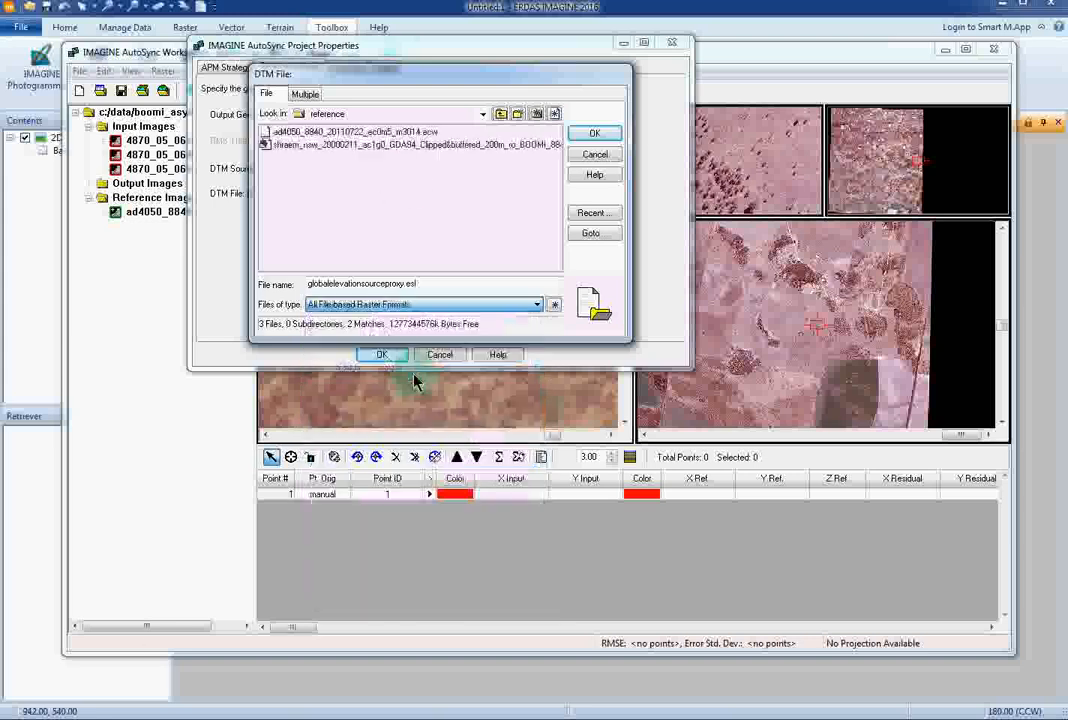
click(398, 146)
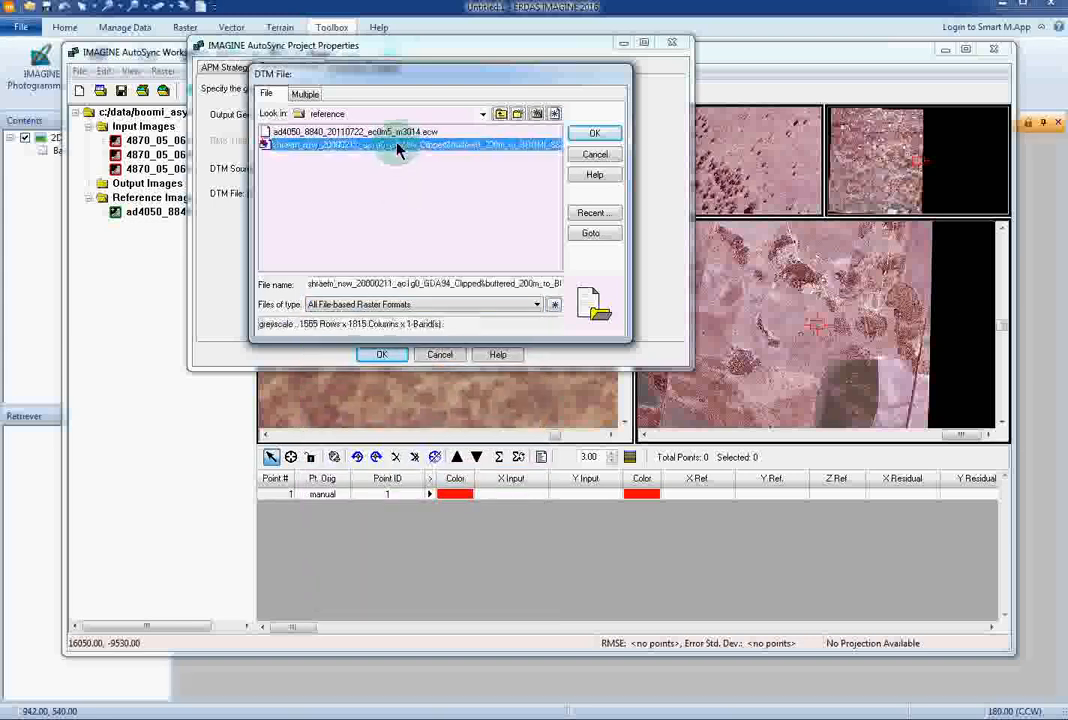
click(594, 134)
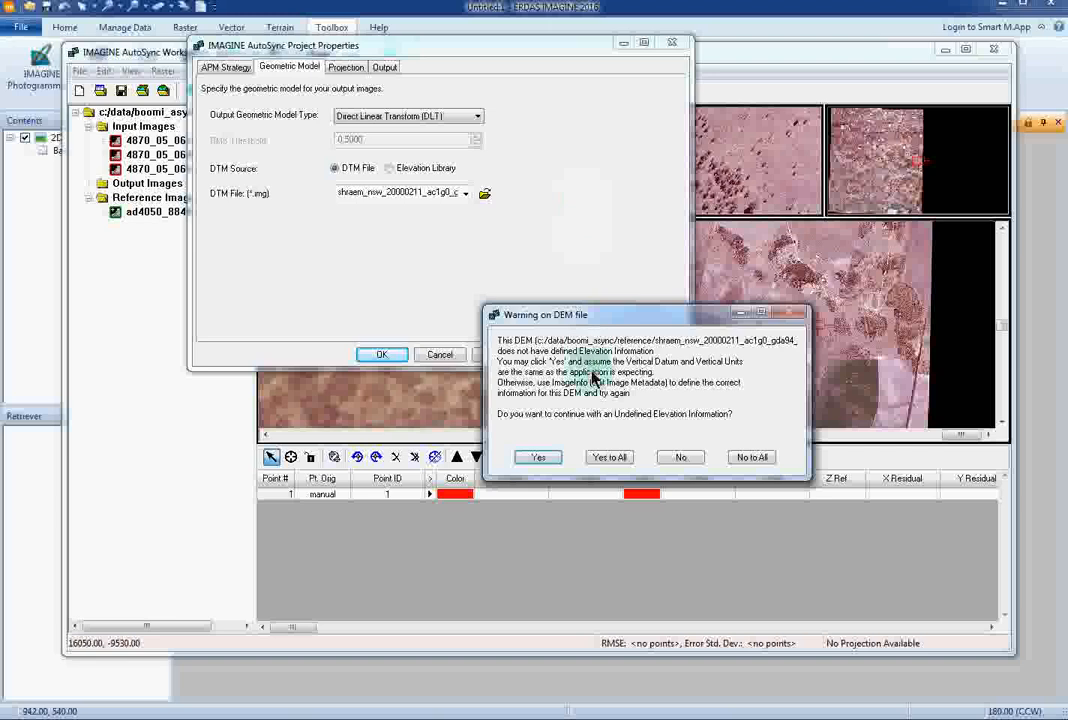
click(540, 457)
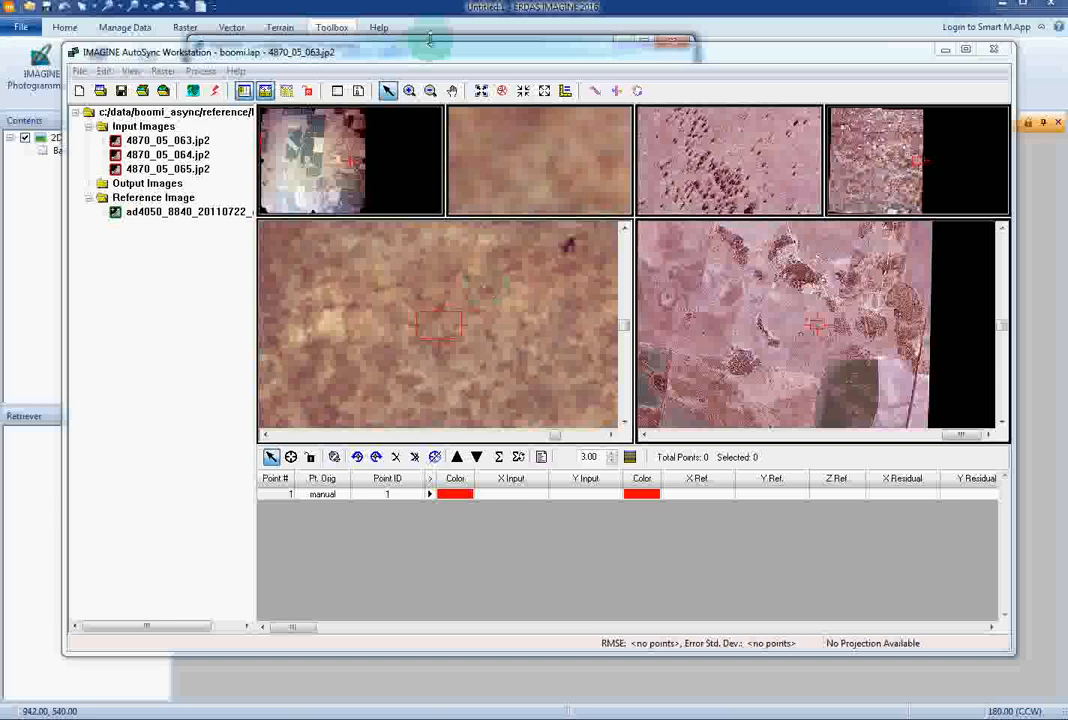
Step: Specify GDA 1994 MGA Zone 55 from the Australia category as the projection for the output images
drag(434, 44, 562, 166)
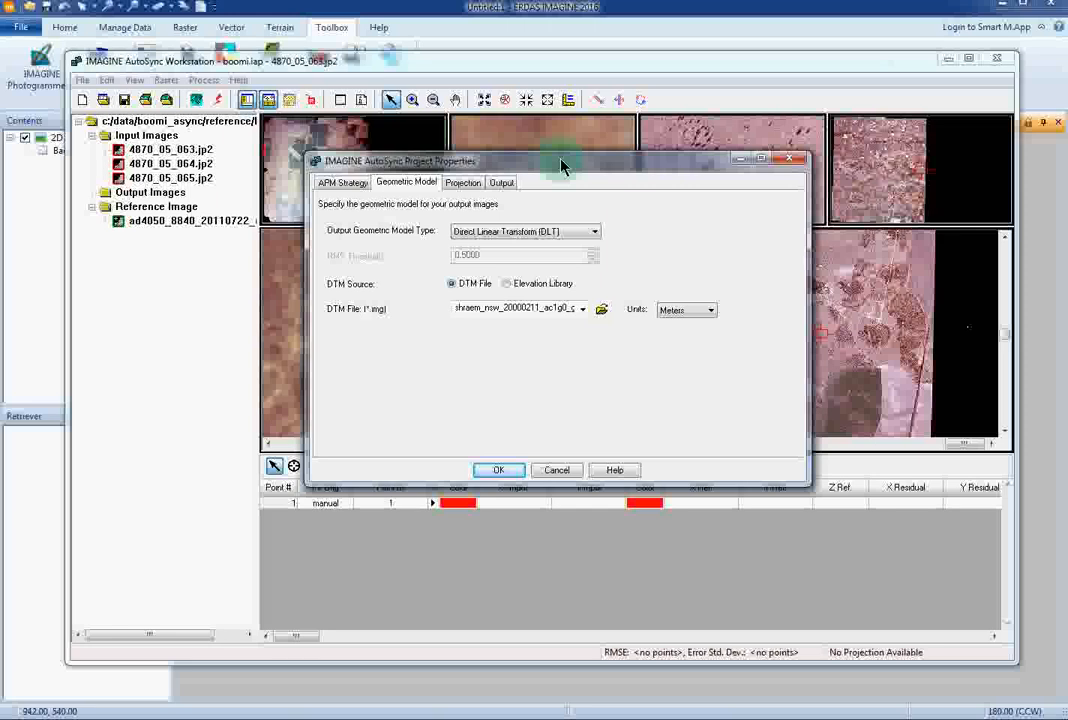
click(466, 186)
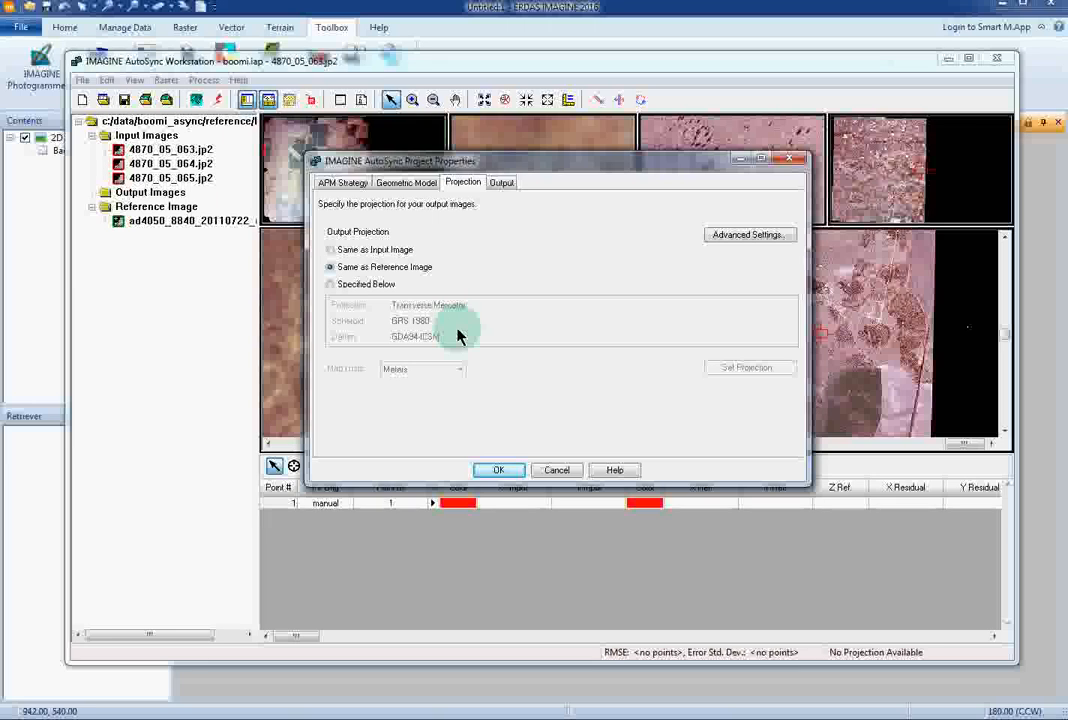
click(332, 286)
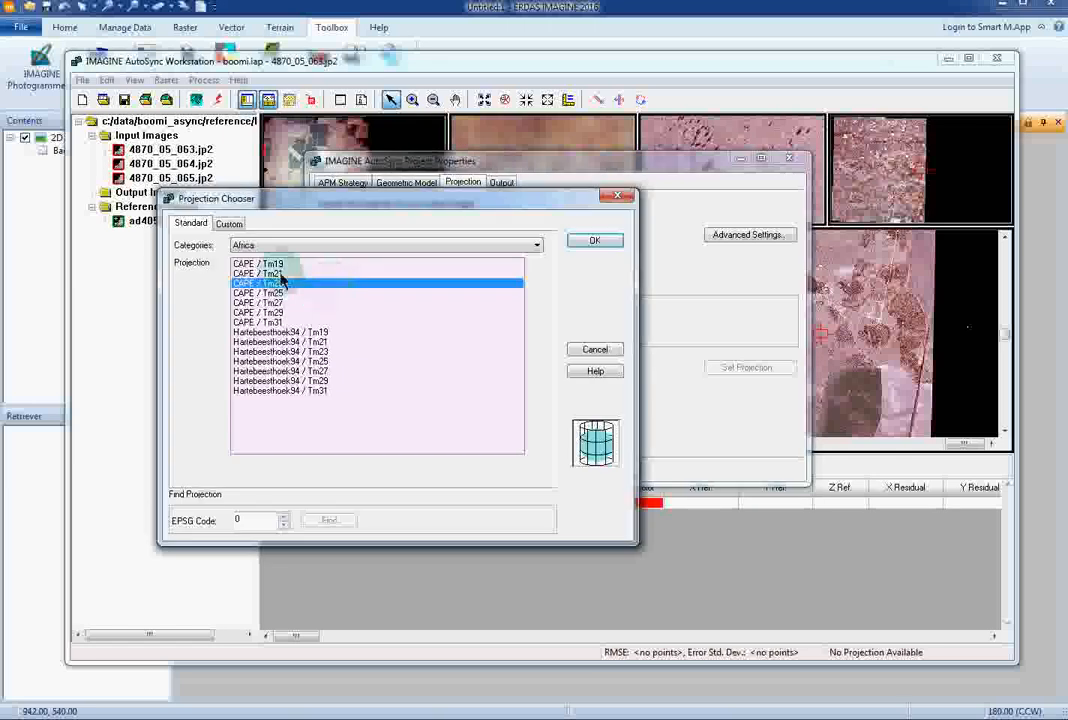
click(266, 245)
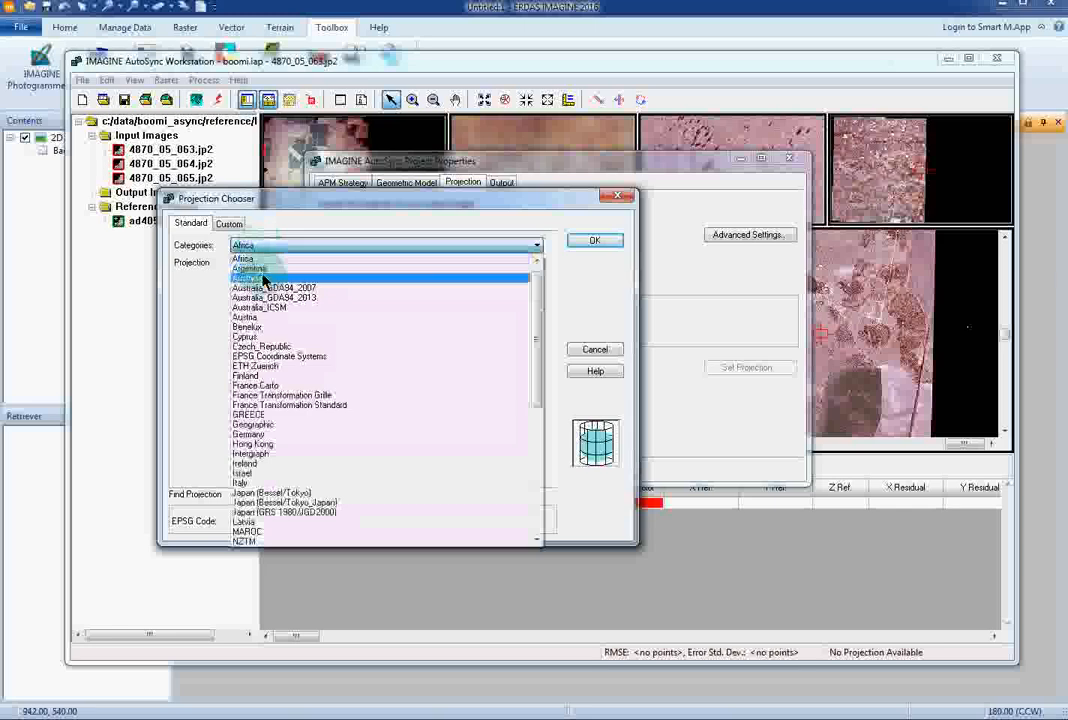
click(264, 279)
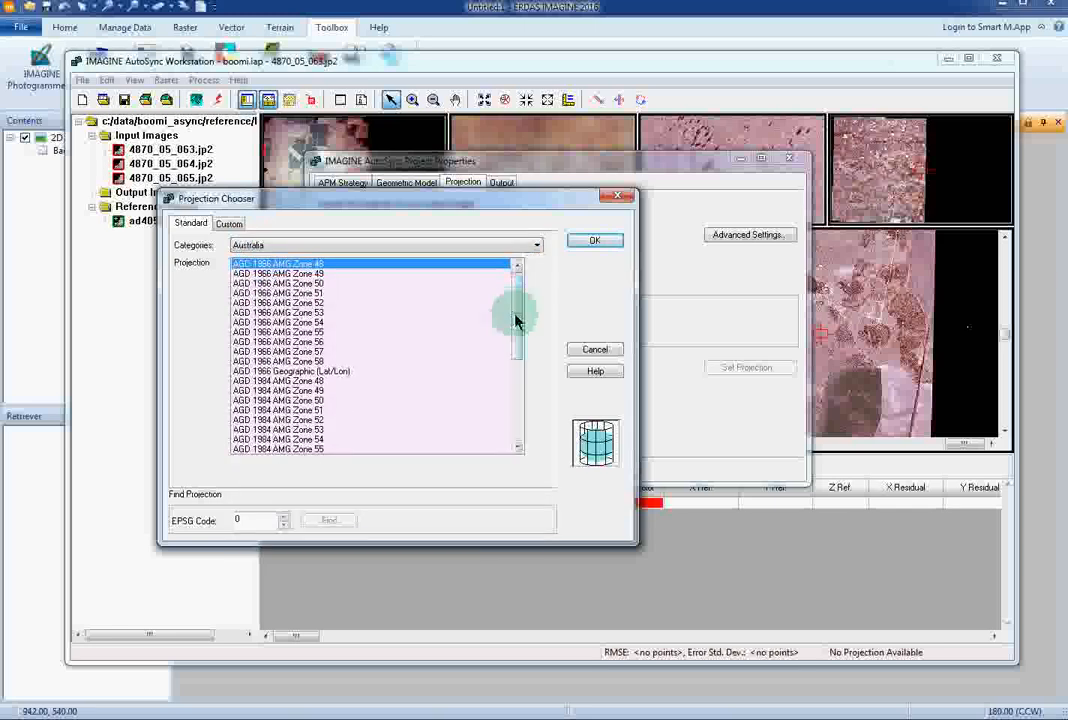
drag(516, 320, 515, 424)
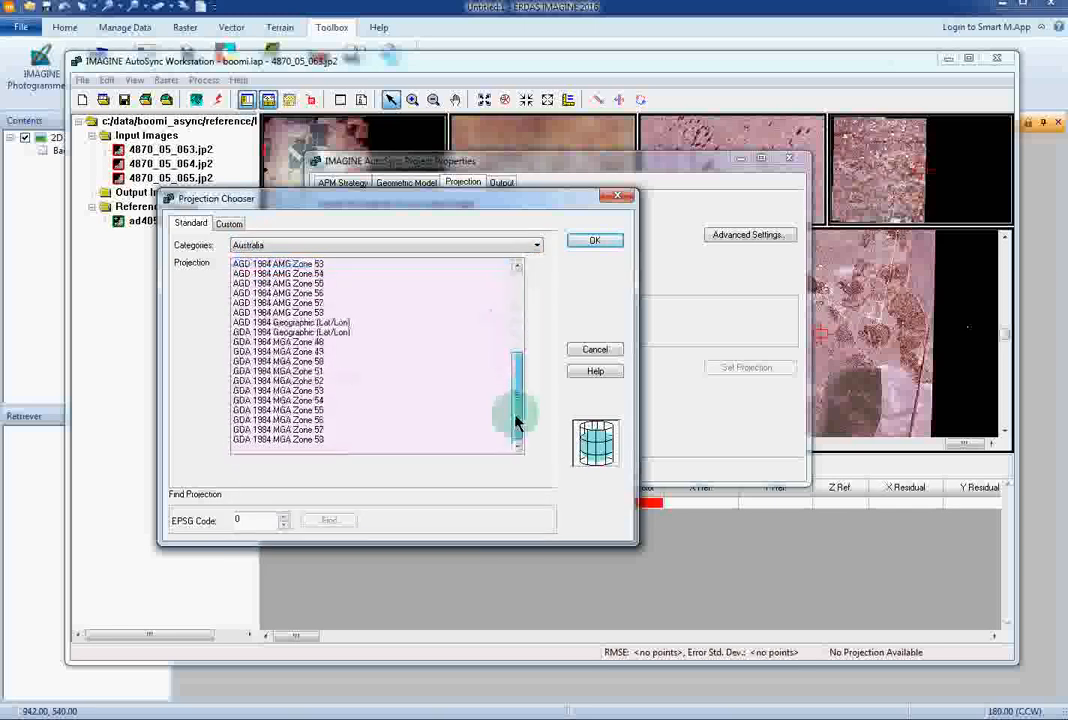
click(316, 411)
click(590, 241)
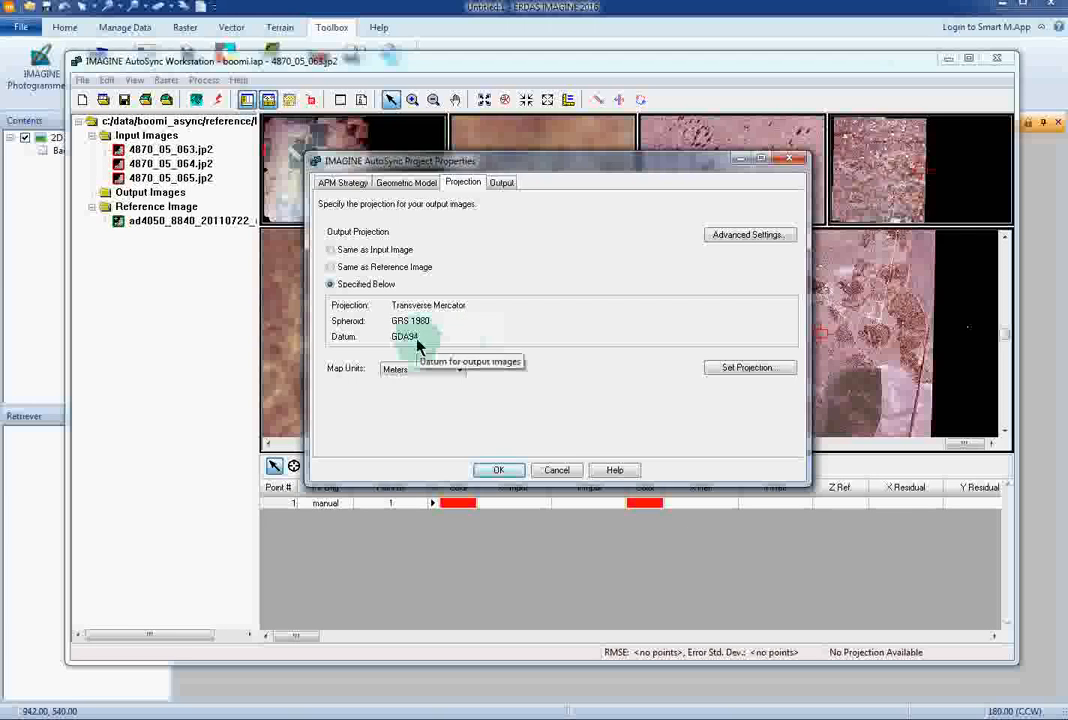
Step: Set the default output file type to IMAGINE Image and save the project with the updated properties
click(507, 186)
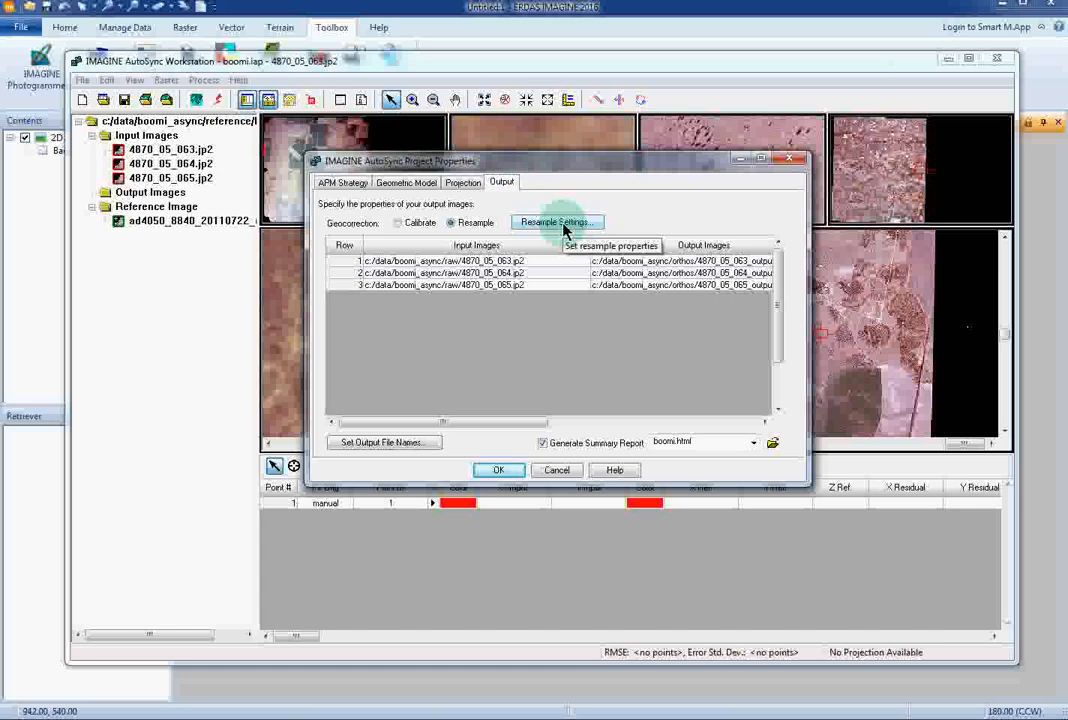
click(432, 443)
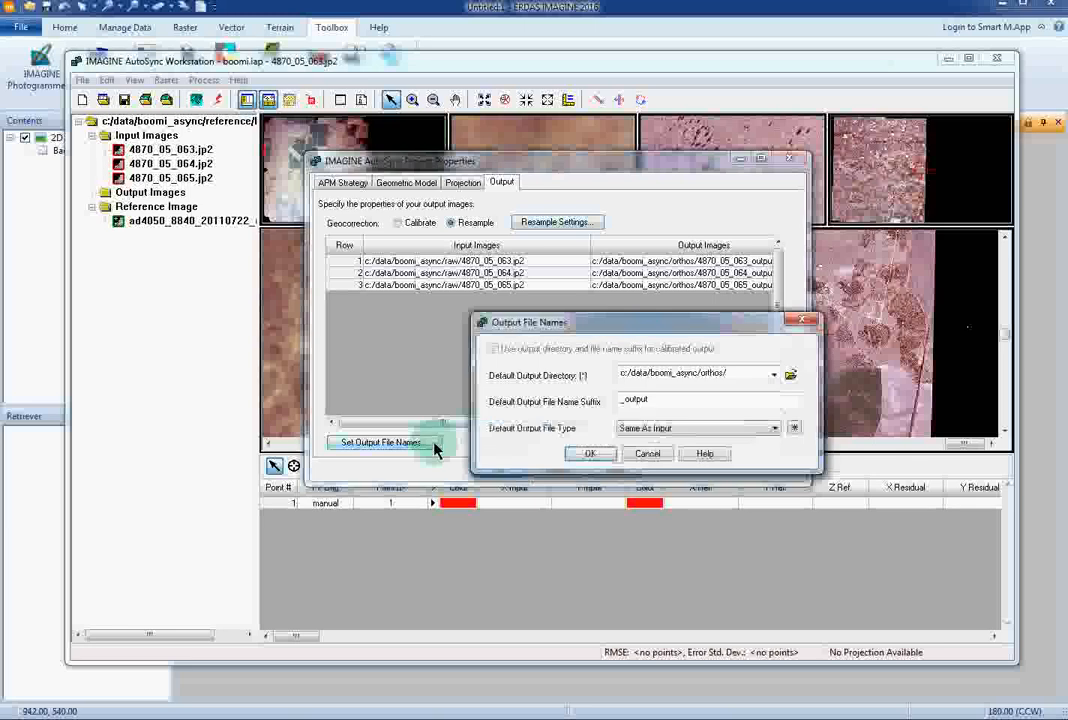
click(698, 429)
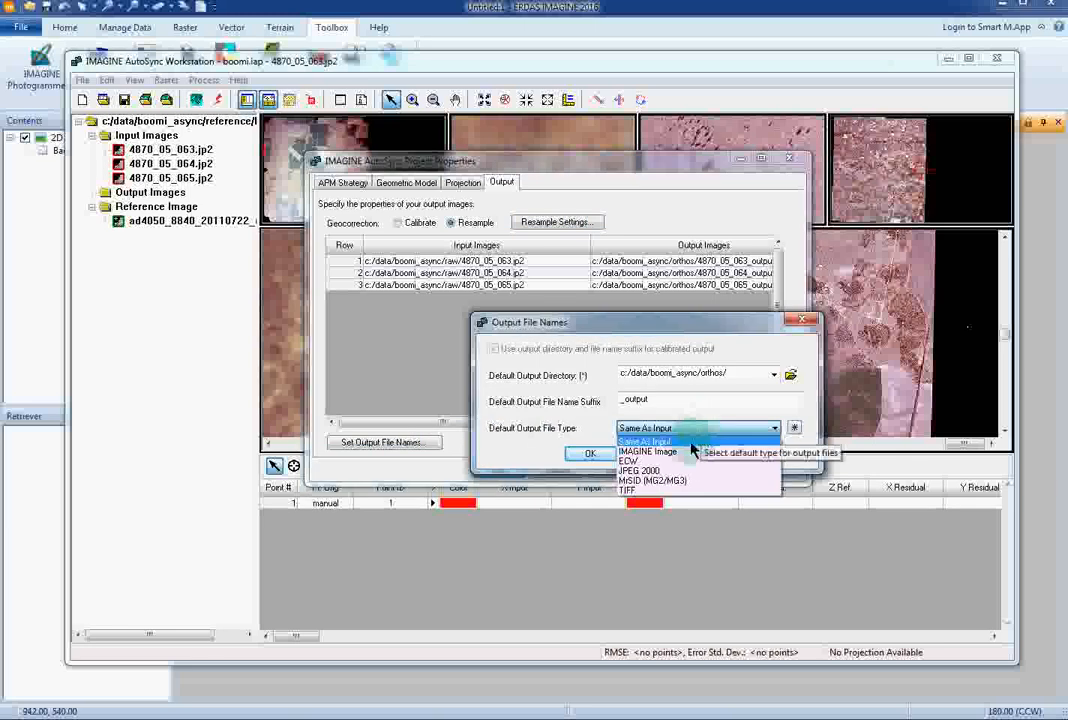
click(680, 451)
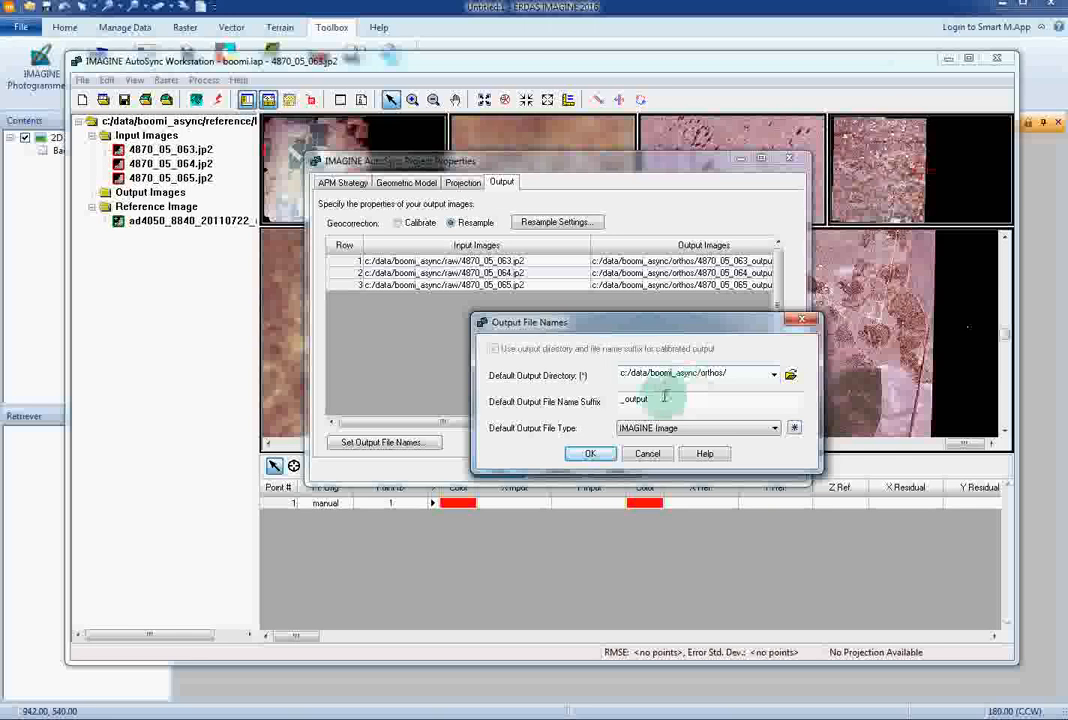
click(592, 454)
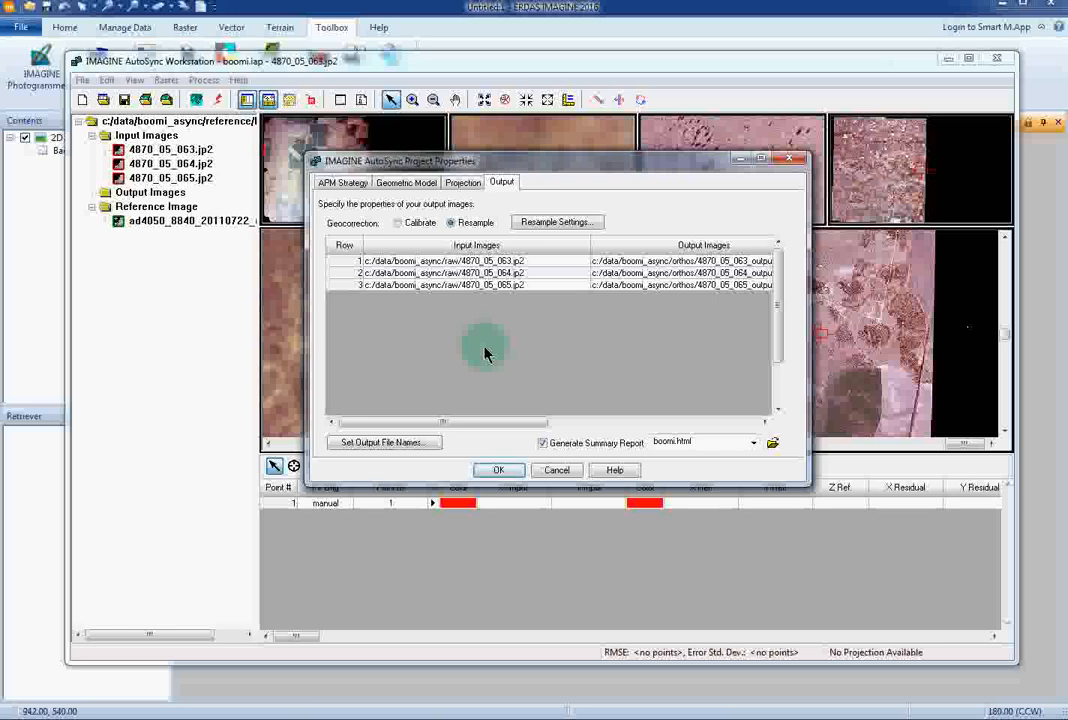
click(499, 471)
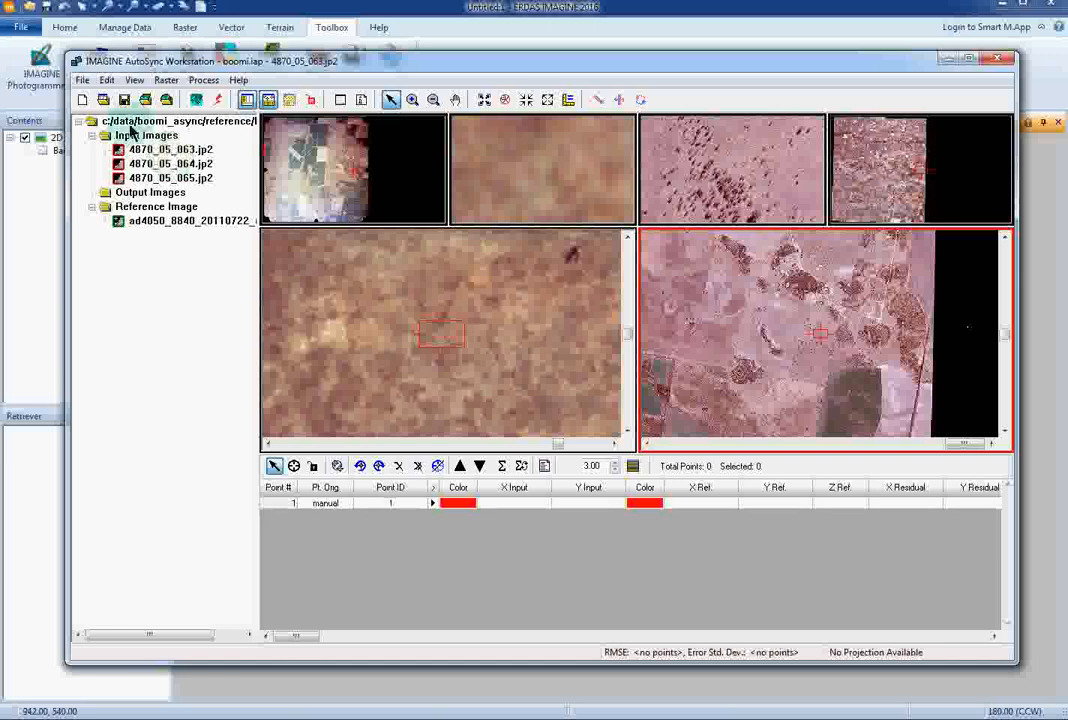
click(125, 104)
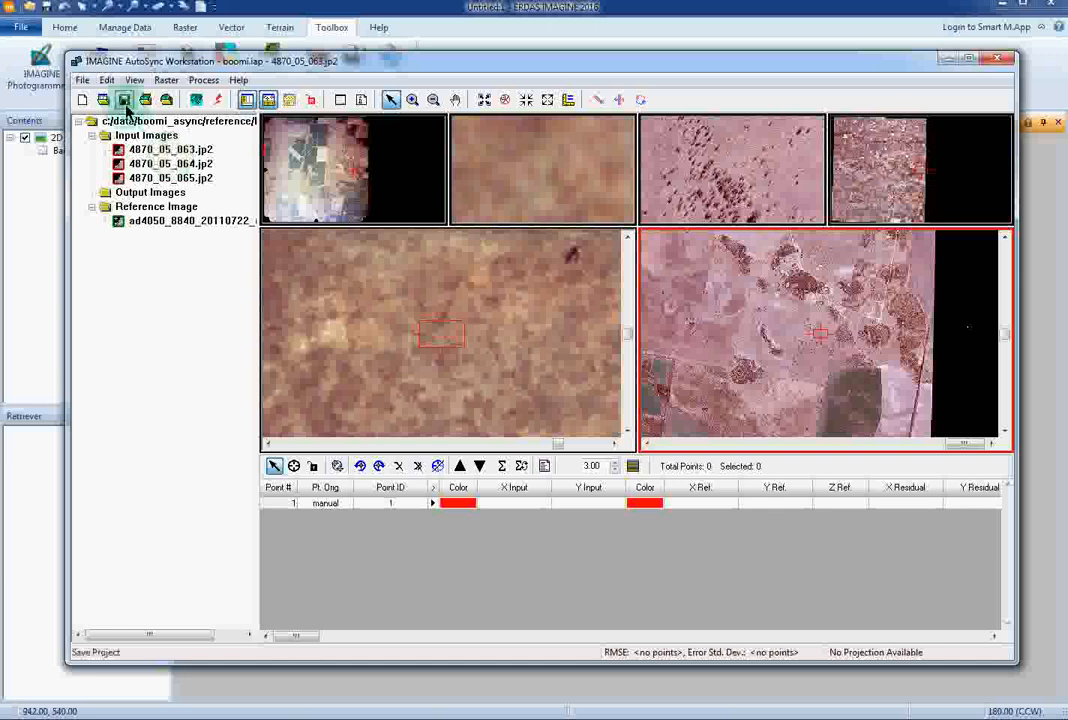